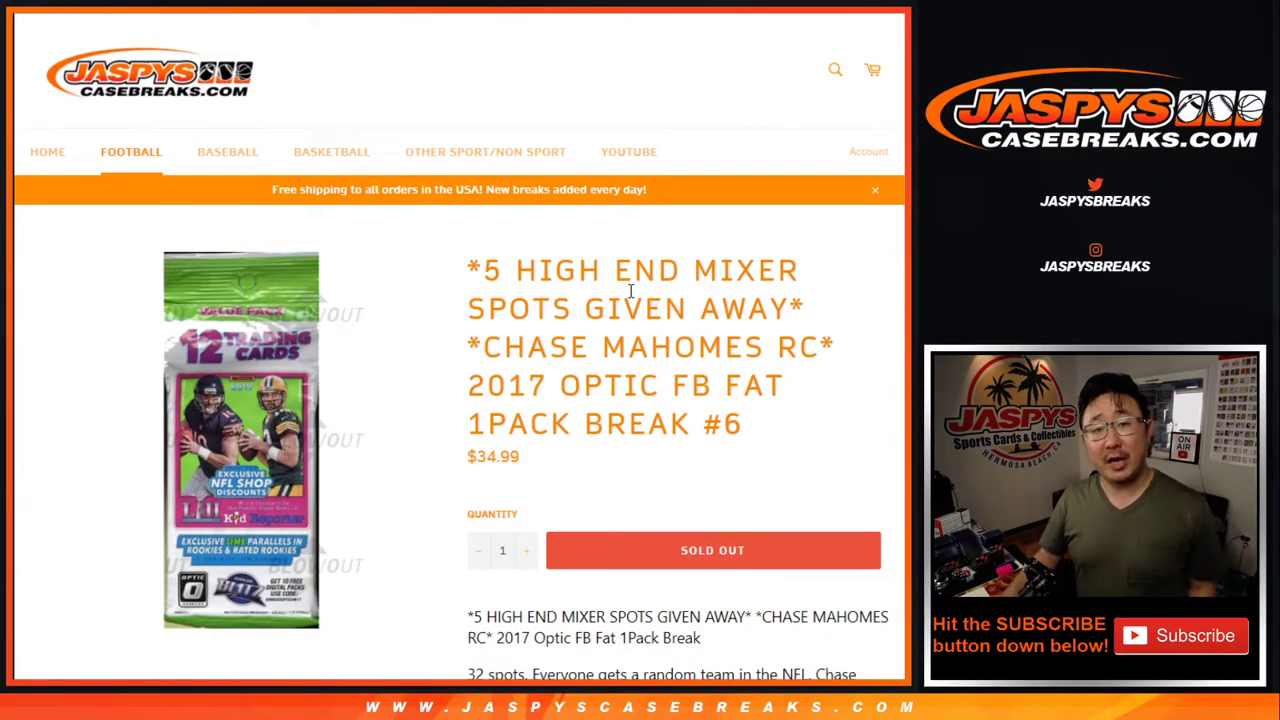
# - Scroll the break product page and highlight its title and the break number 6
pyautogui.scroll(-3, 657, 315)
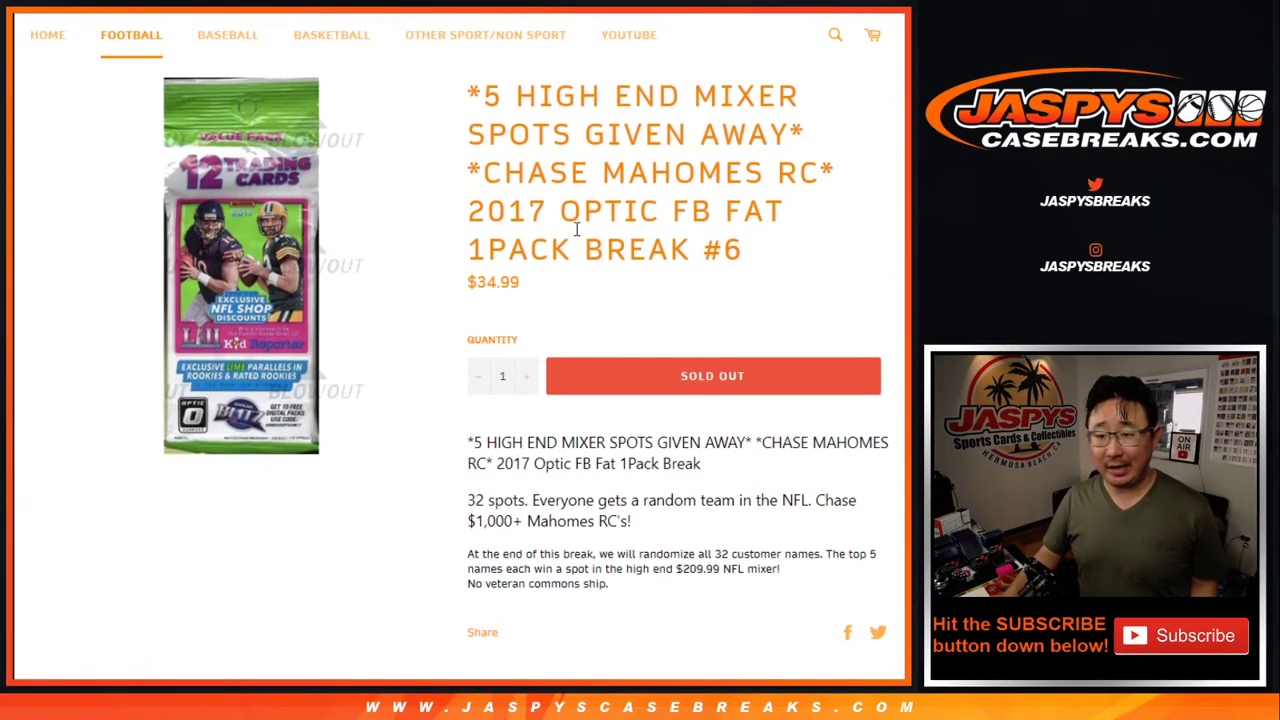
pyautogui.moveTo(478, 204); pyautogui.dragTo(640, 200)
pyautogui.click(633, 196)
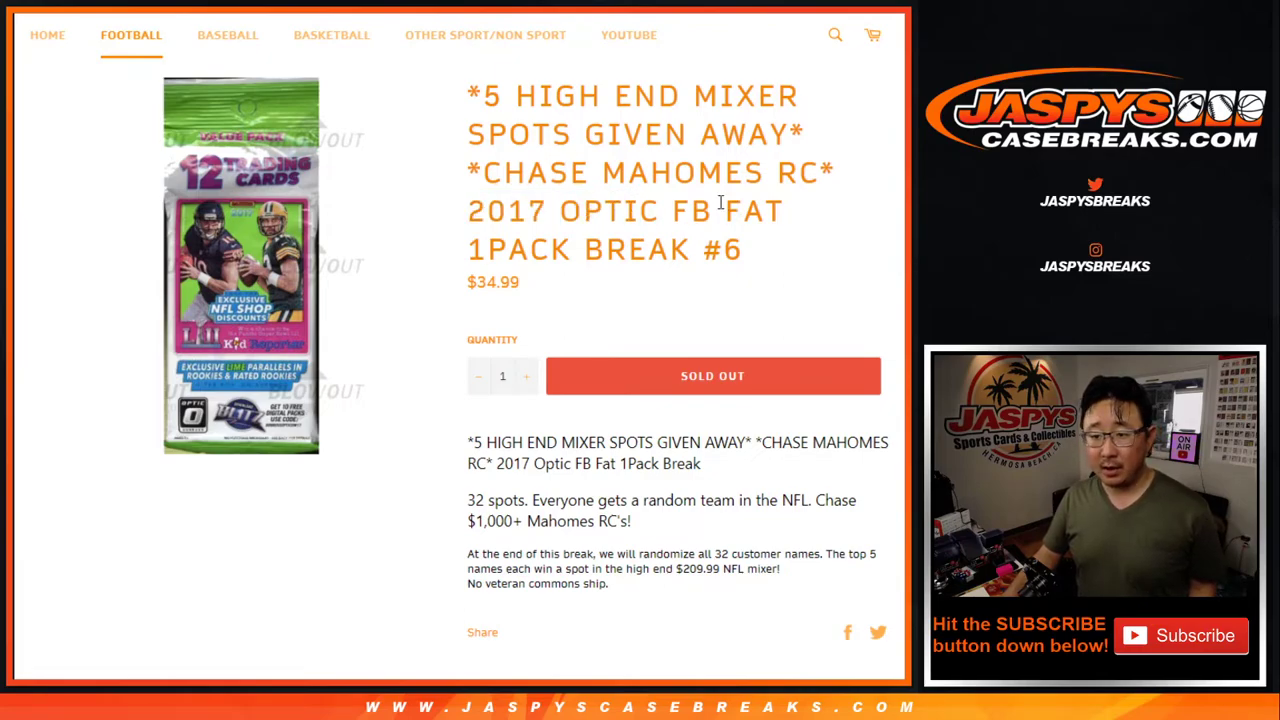
pyautogui.moveTo(716, 253); pyautogui.dragTo(755, 250)
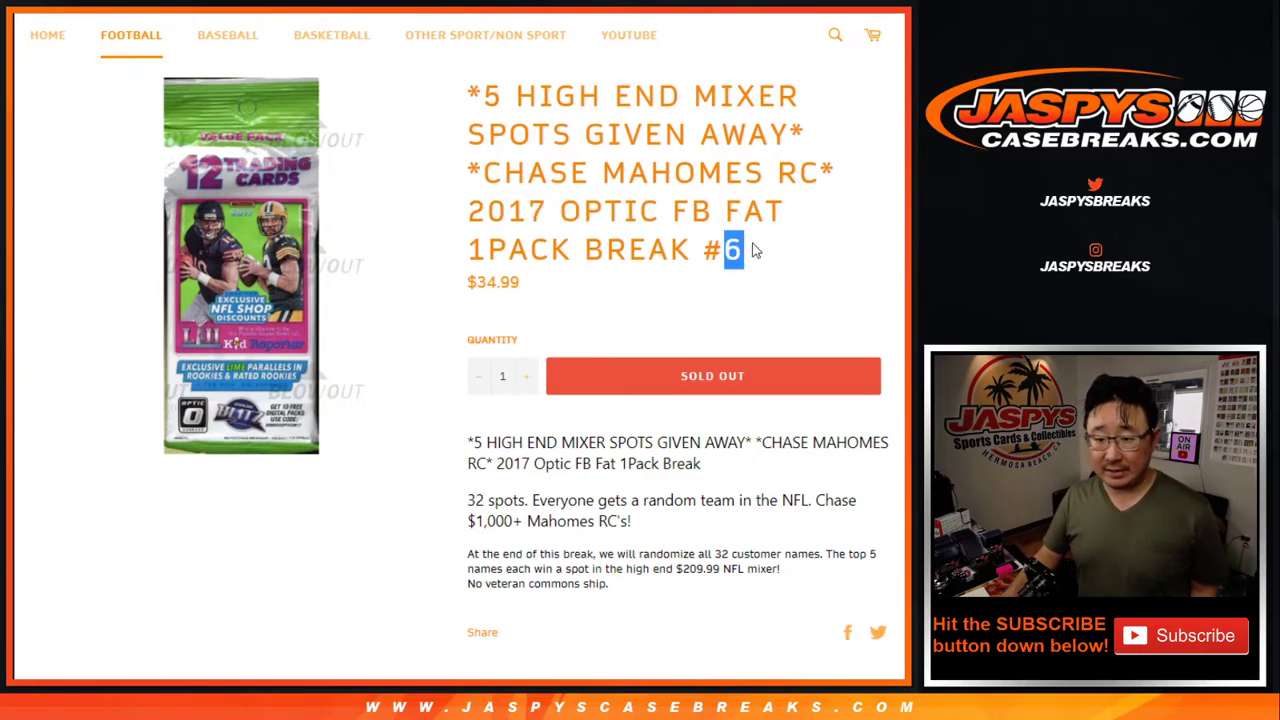
pyautogui.click(755, 250)
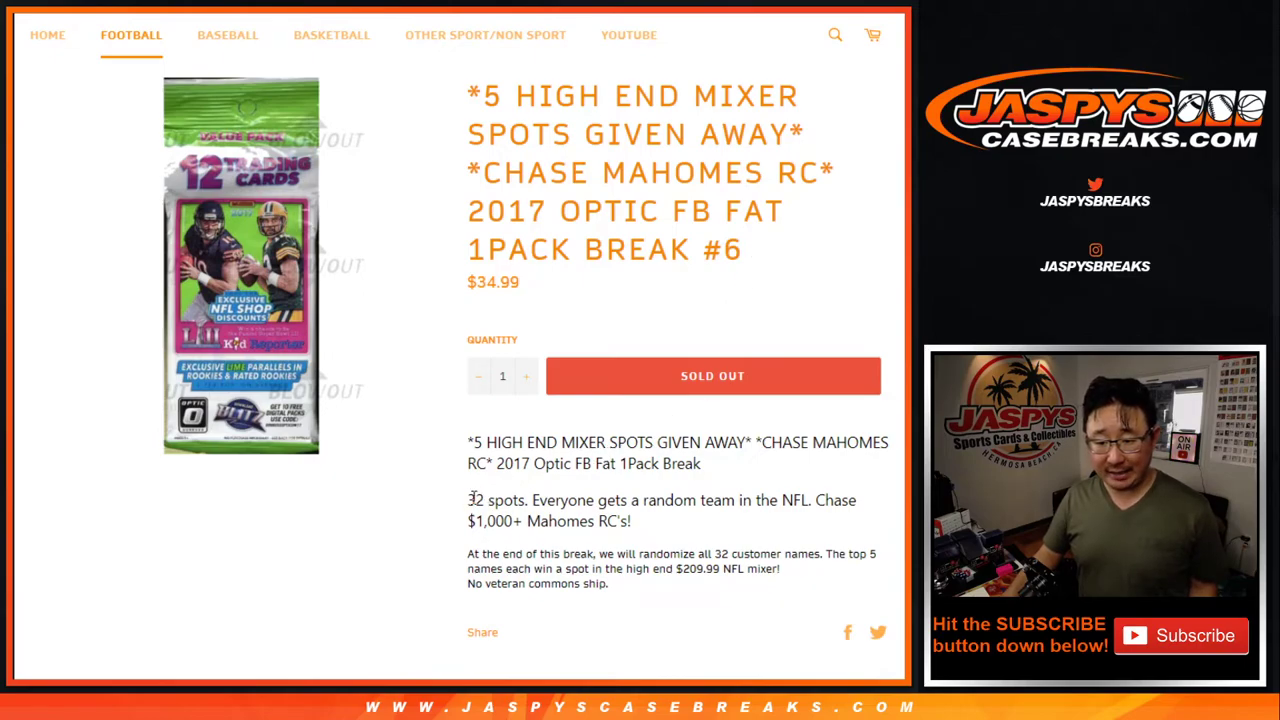
# - Highlight the 32-spots description, the 32 customer names phrase and the top 5 prize rule
pyautogui.moveTo(473, 499)
pyautogui.mouseDown()
pyautogui.moveTo(674, 500)
pyautogui.moveTo(683, 522)
pyautogui.mouseUp()
pyautogui.click(683, 524)
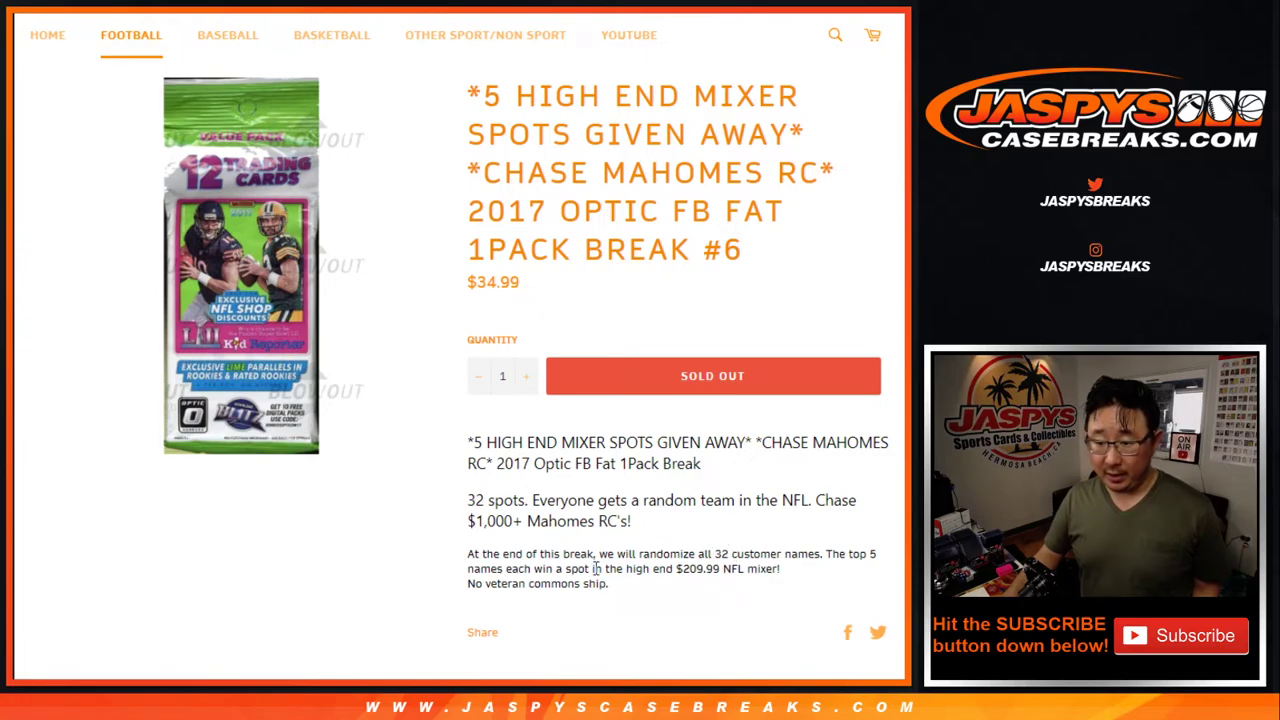
pyautogui.moveTo(712, 553); pyautogui.dragTo(757, 550)
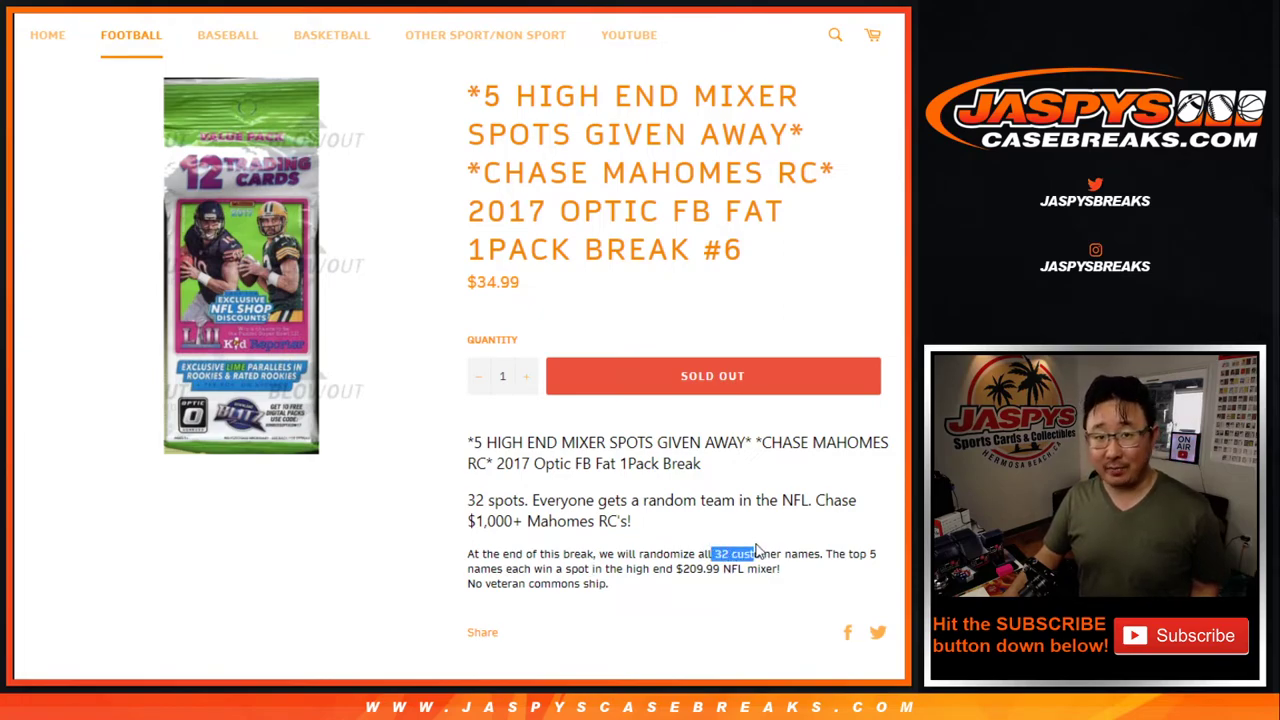
pyautogui.click(799, 552)
pyautogui.moveTo(838, 553); pyautogui.dragTo(843, 574)
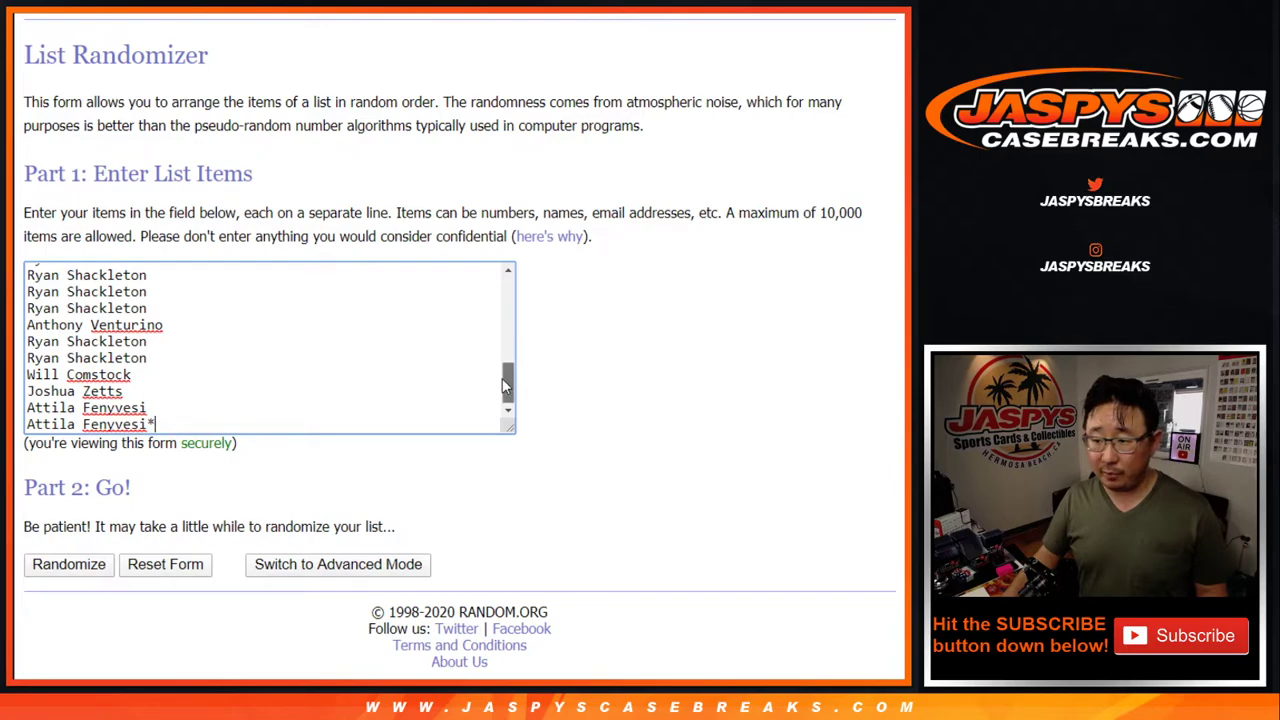
# - Review the NFL team list, then roll two dice, landing on 6 and 1
pyautogui.moveTo(503, 380); pyautogui.dragTo(517, 289)
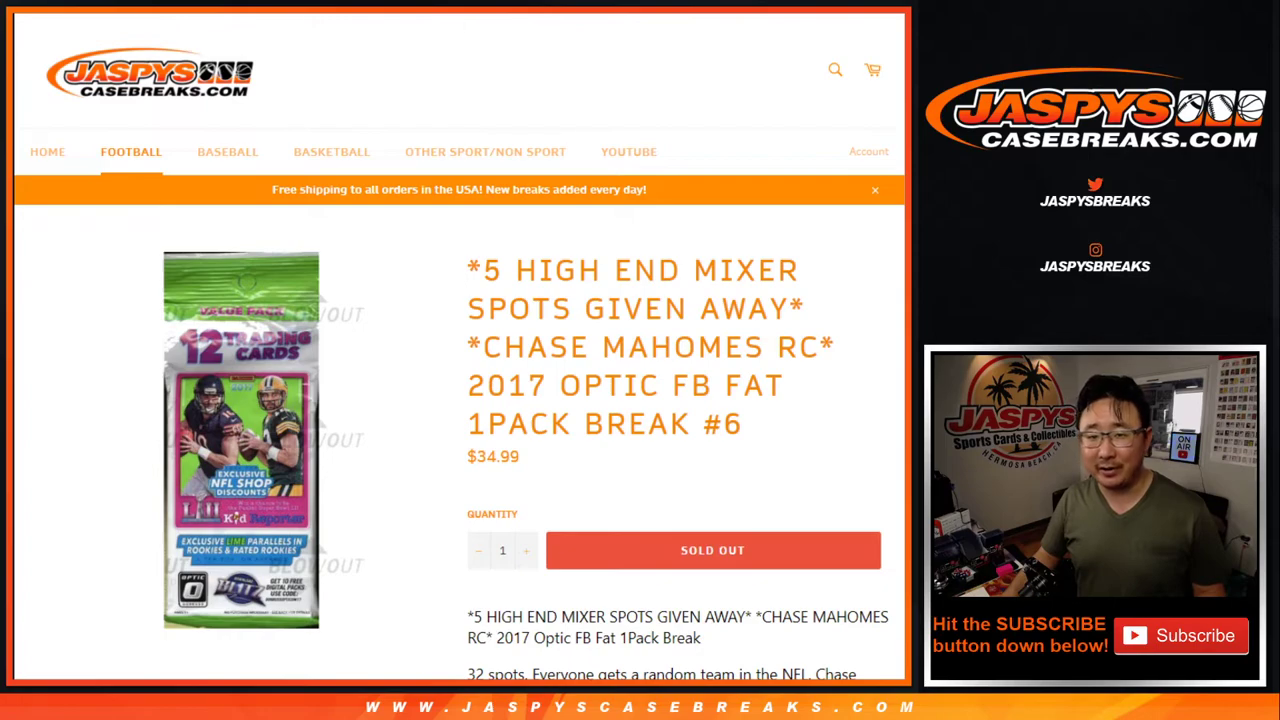
pyautogui.hotkey('ctrl', 'a')
pyautogui.hotkey('ctrl', 'v')
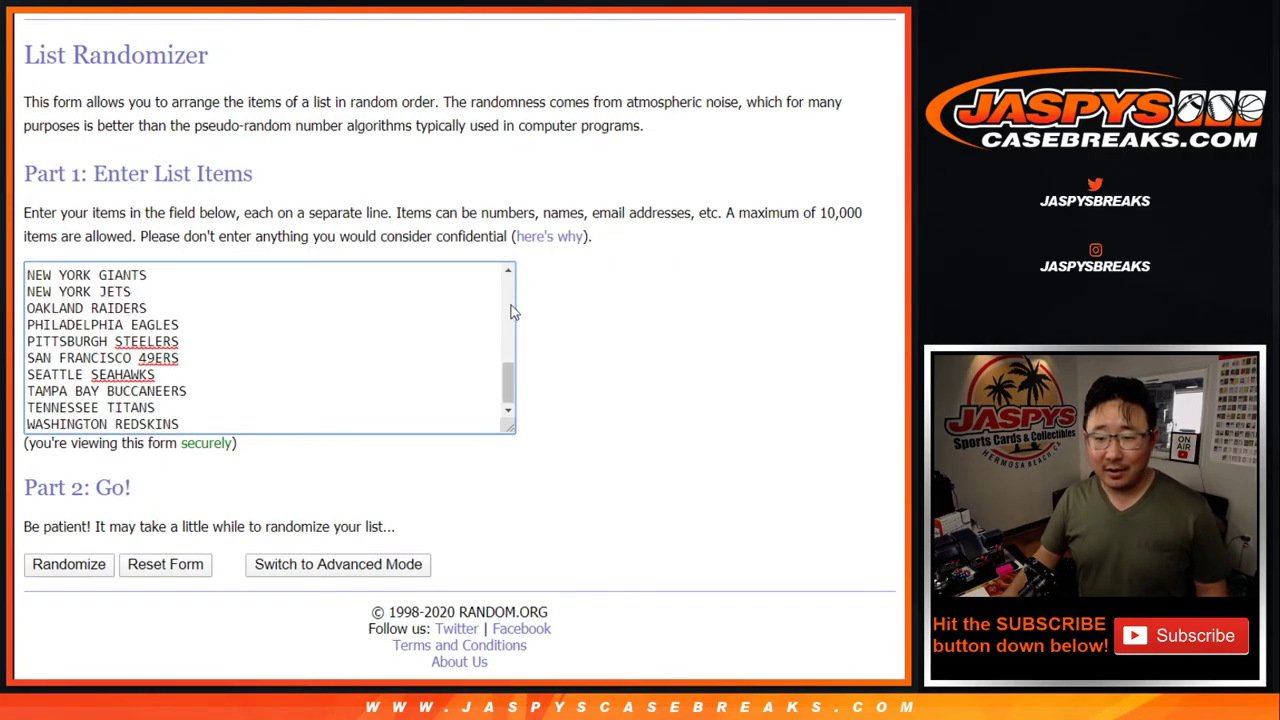
pyautogui.moveTo(508, 380)
pyautogui.mouseDown()
pyautogui.moveTo(509, 288)
pyautogui.moveTo(515, 418)
pyautogui.moveTo(515, 292)
pyautogui.mouseUp()
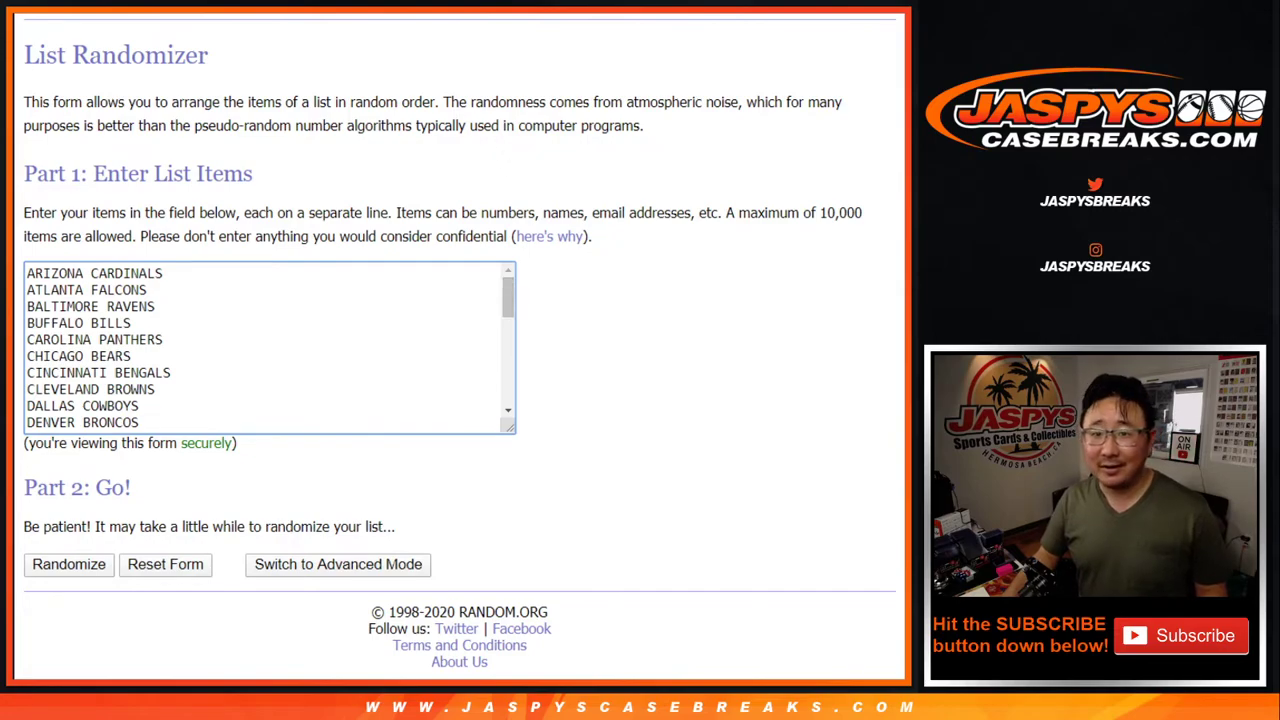
pyautogui.hotkey('ctrl', 'Tab')
pyautogui.click(72, 333)
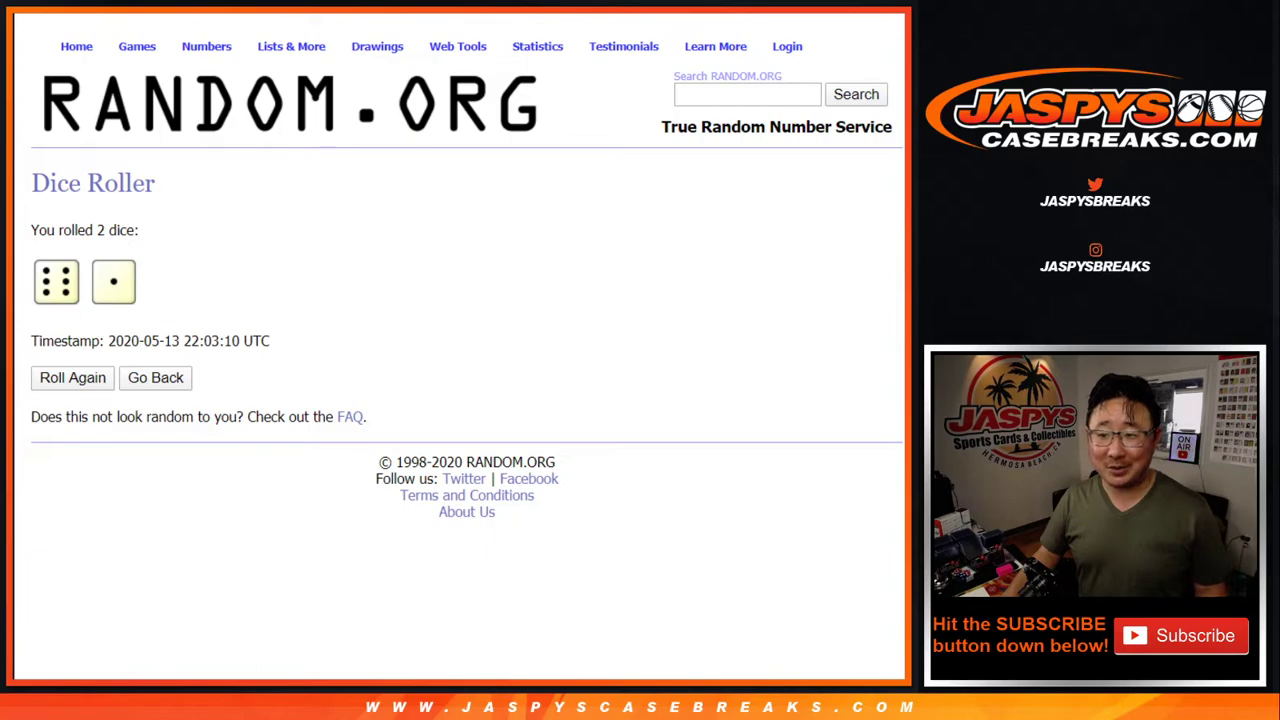
# - Shuffle the customer name list seven times with Randomize and Again!
pyautogui.hotkey('ctrl', 'Tab')
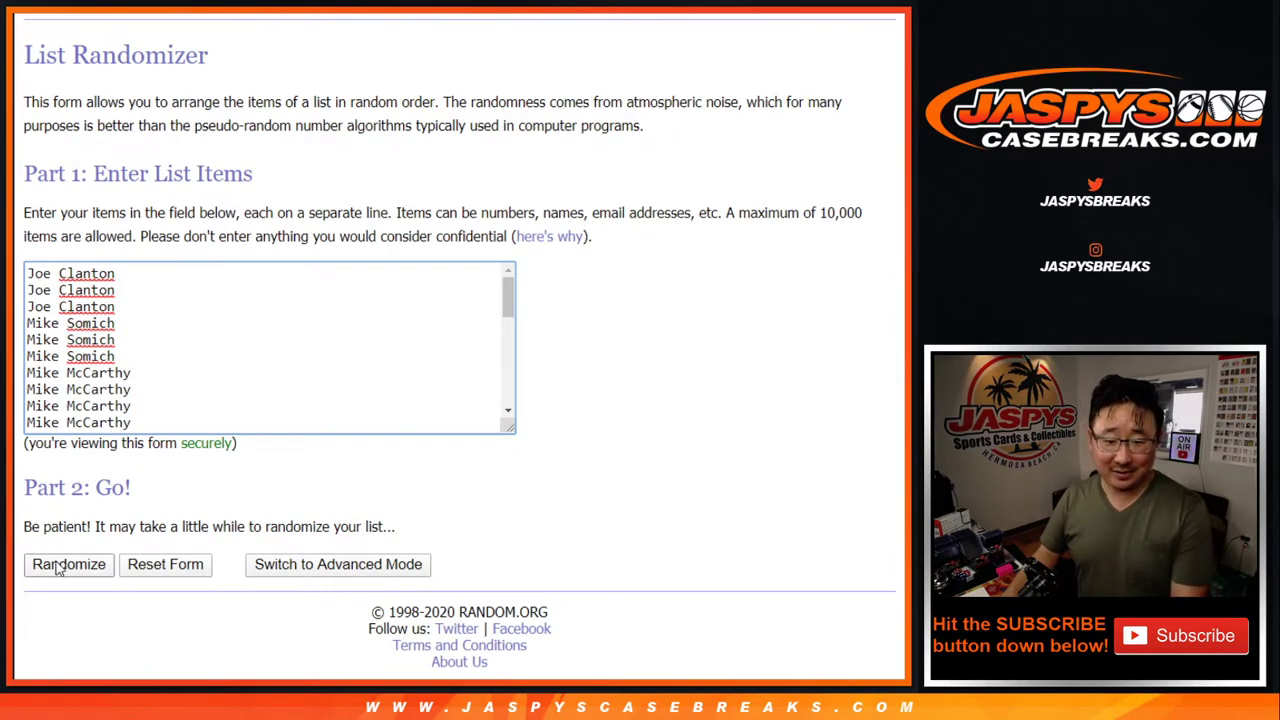
pyautogui.click(58, 566)
pyautogui.scroll(-3, 58, 566)
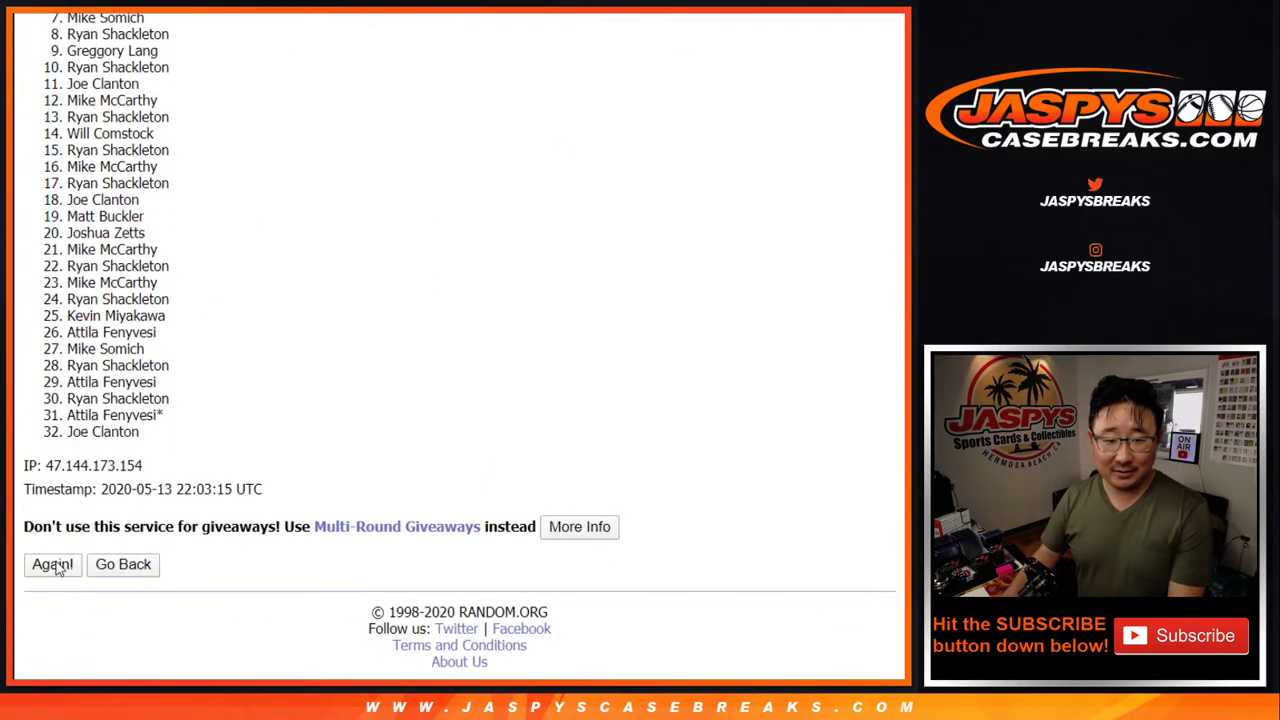
pyautogui.click(52, 565)
pyautogui.scroll(-3, 57, 568)
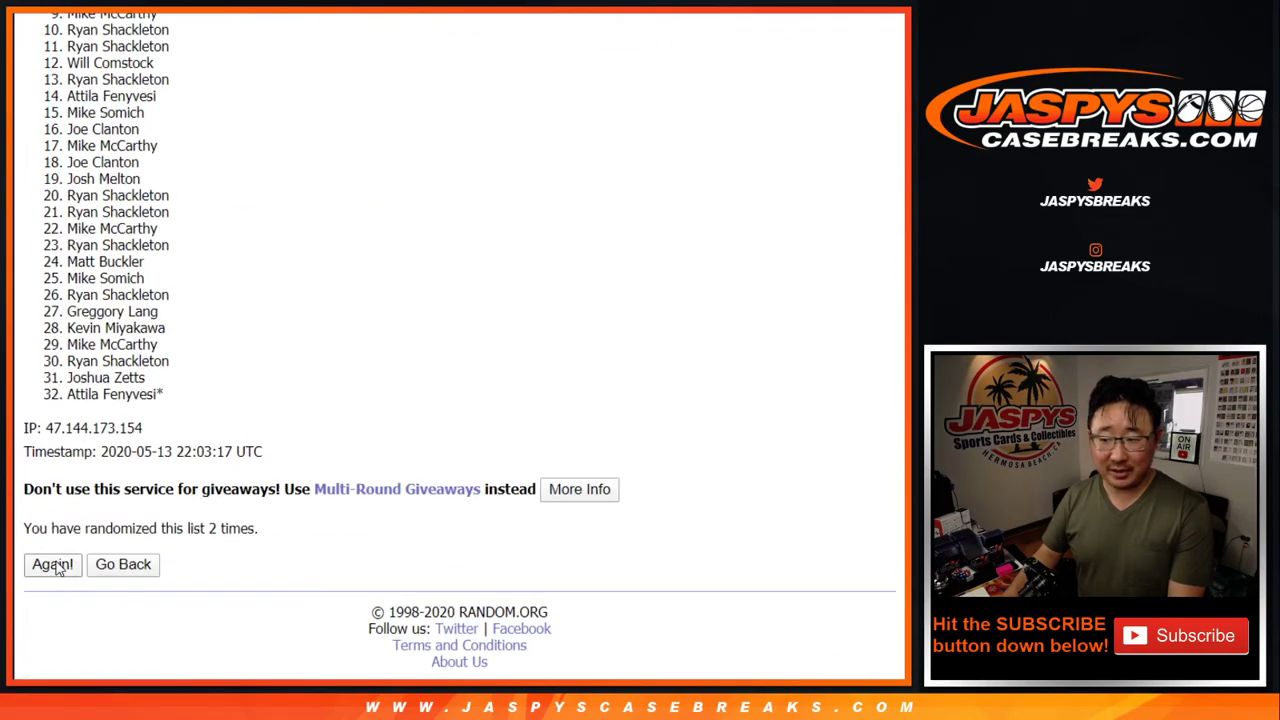
pyautogui.click(57, 568)
pyautogui.click(57, 568)
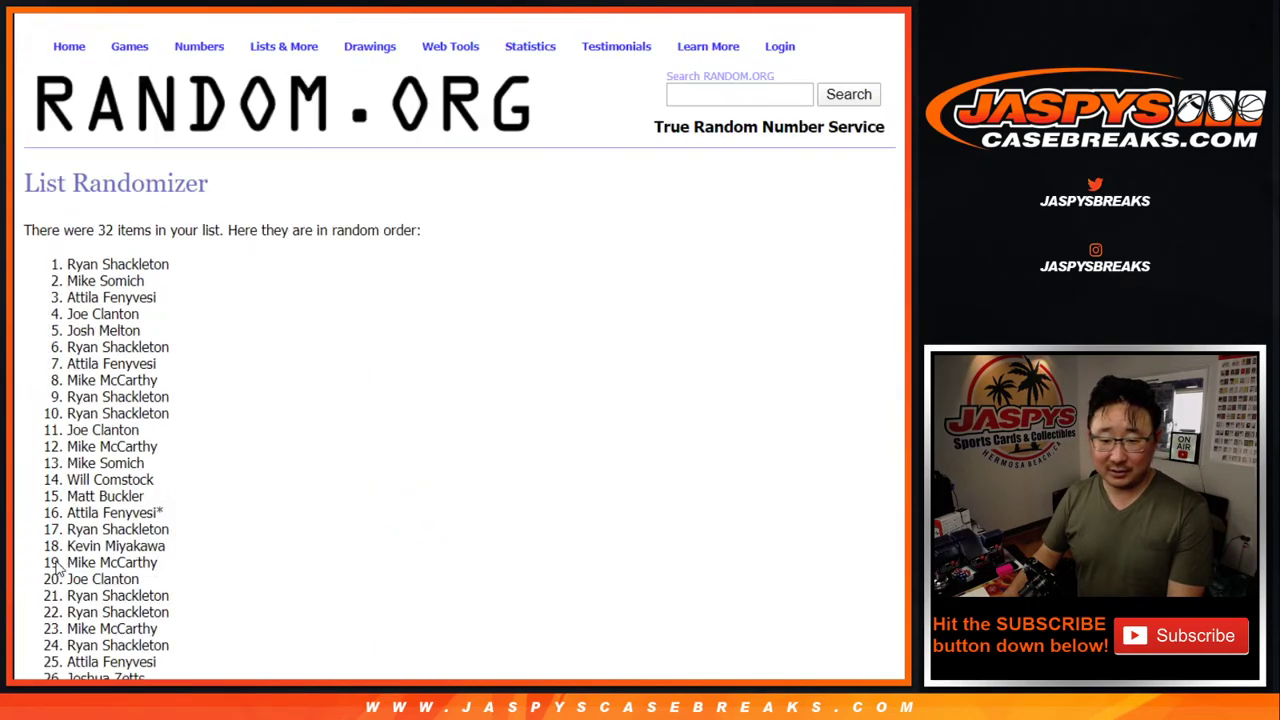
pyautogui.scroll(-3, 57, 568)
pyautogui.click(57, 568)
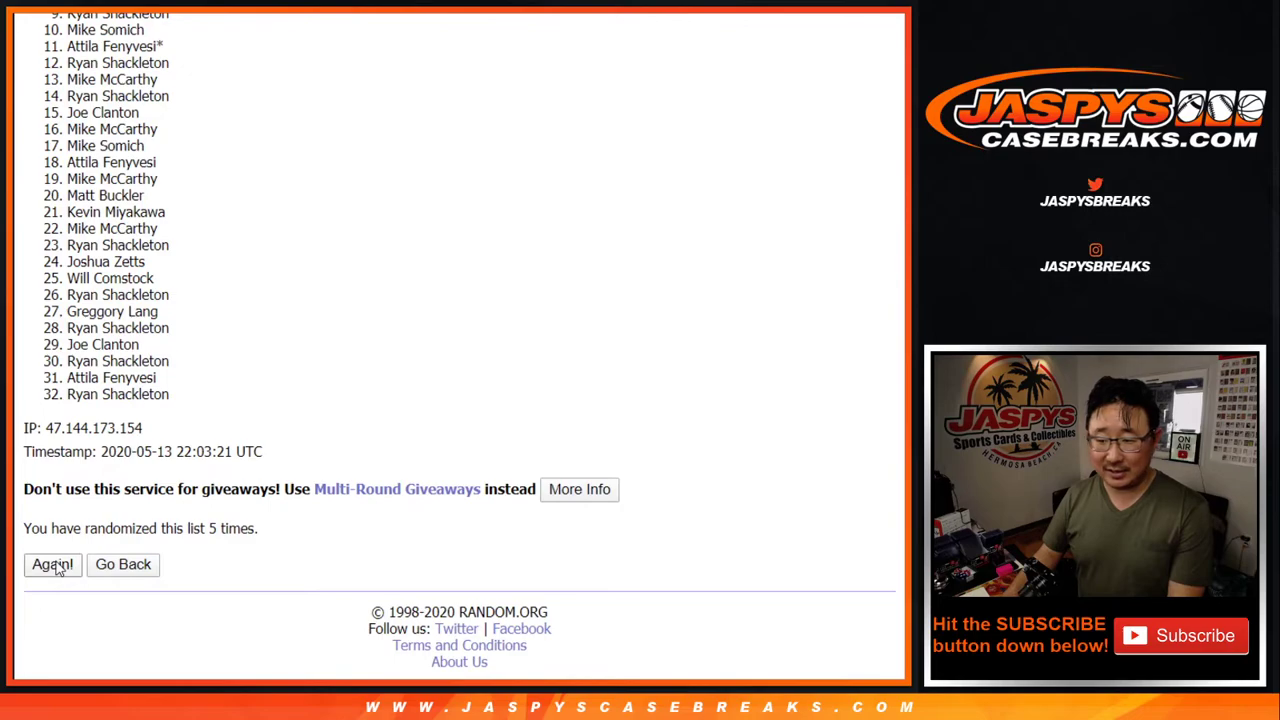
pyautogui.click(55, 566)
pyautogui.scroll(-3, 54, 563)
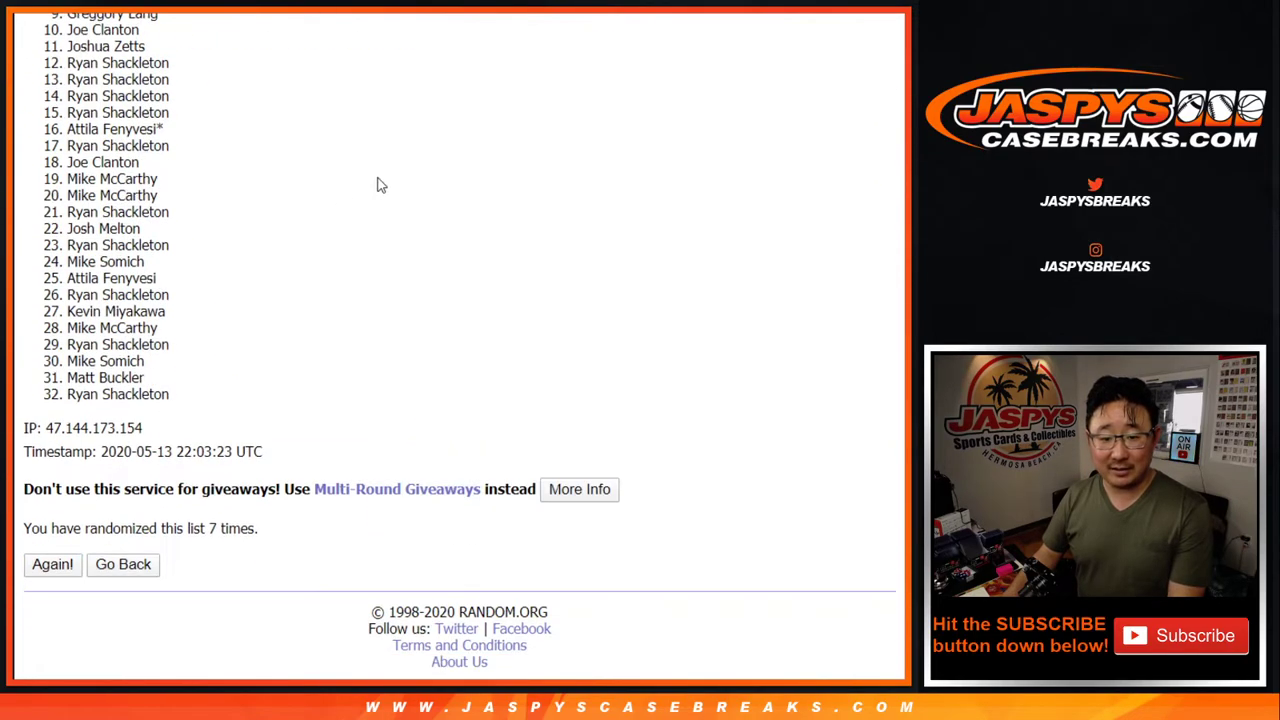
pyautogui.scroll(4, 223, 266)
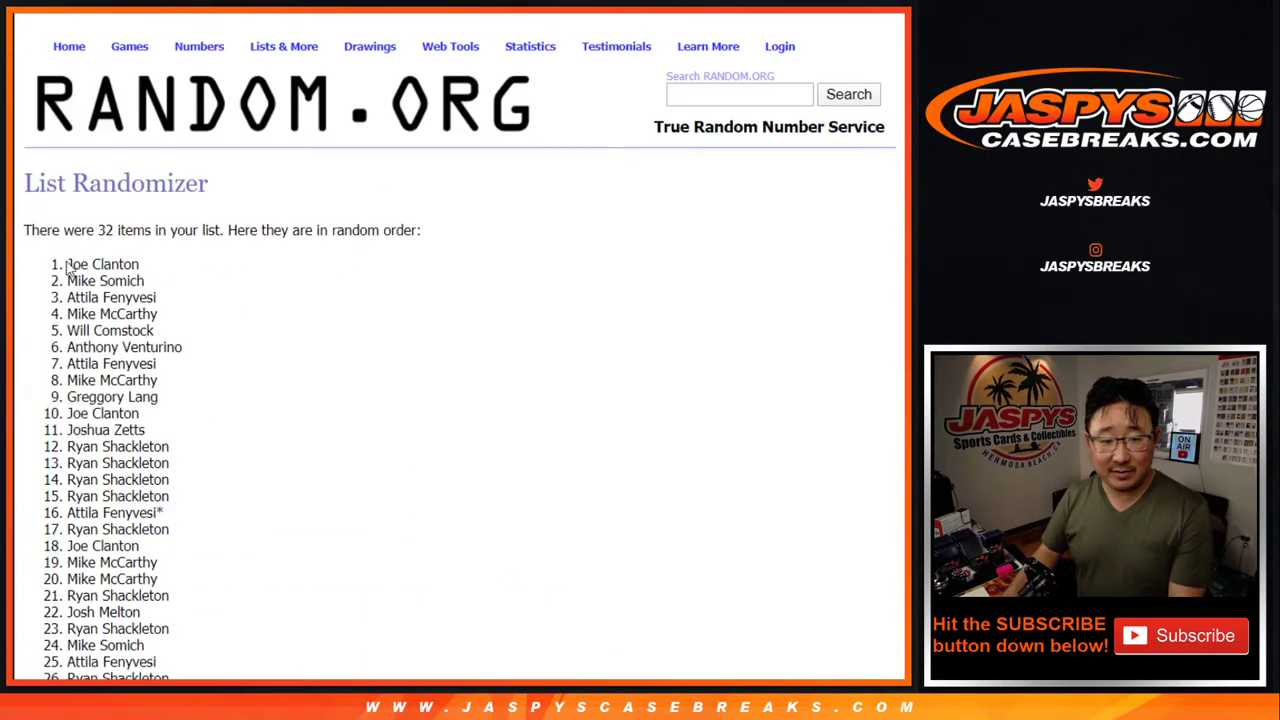
# - Paste the randomized name list into column A of the Google Sheet, starting at A1
pyautogui.moveTo(68, 264)
pyautogui.mouseDown()
pyautogui.moveTo(170, 495)
pyautogui.moveTo(180, 670)
pyautogui.moveTo(177, 394)
pyautogui.mouseUp()
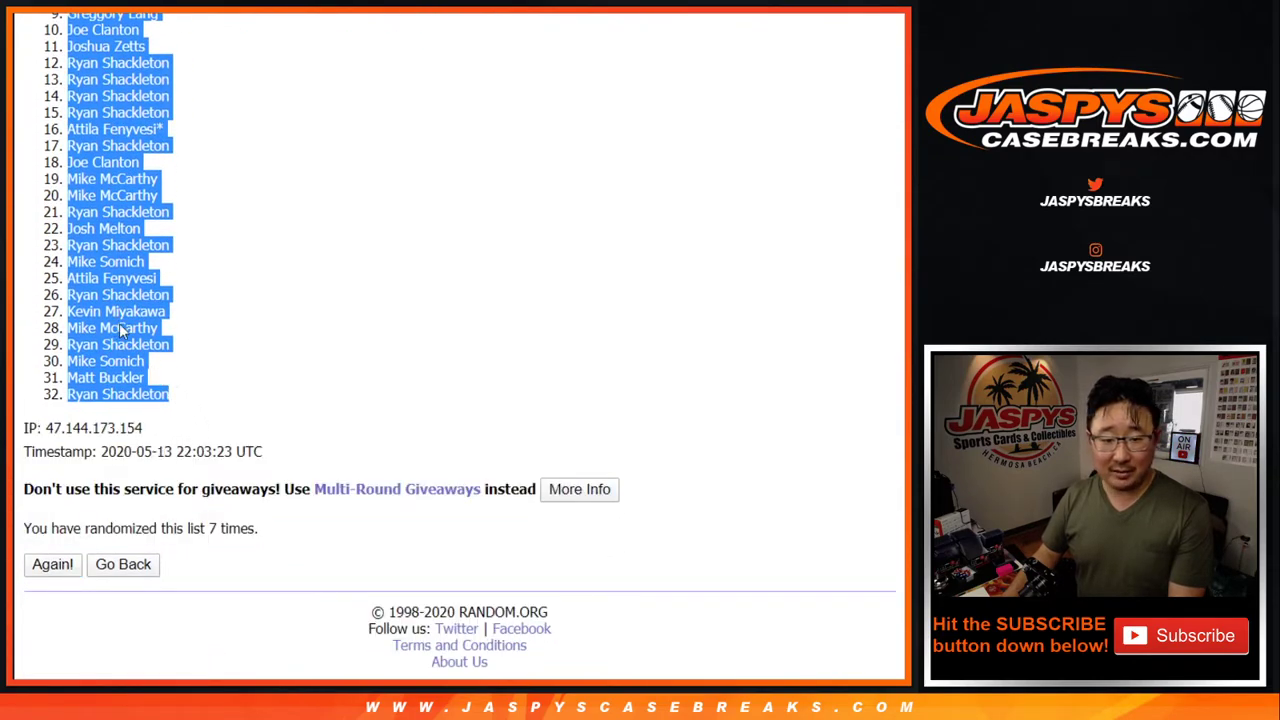
pyautogui.hotkey('ctrl', 'Tab')
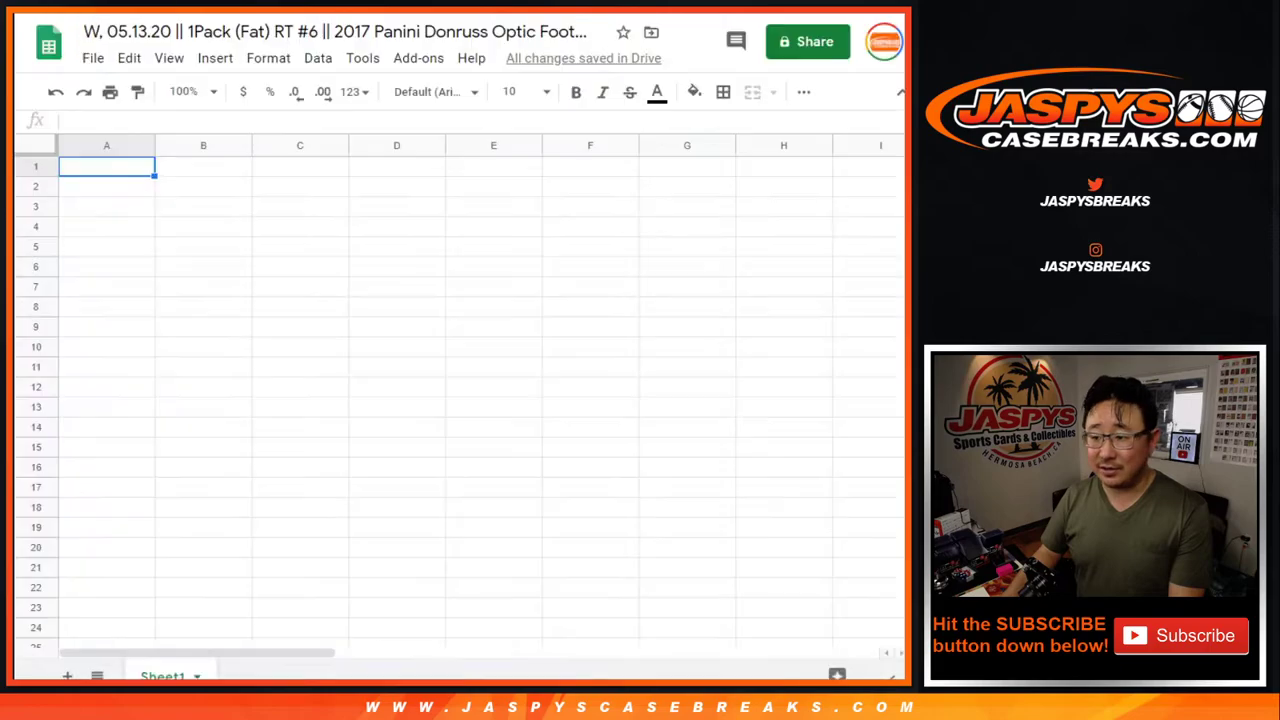
pyautogui.rightClick(106, 167)
pyautogui.click(149, 146)
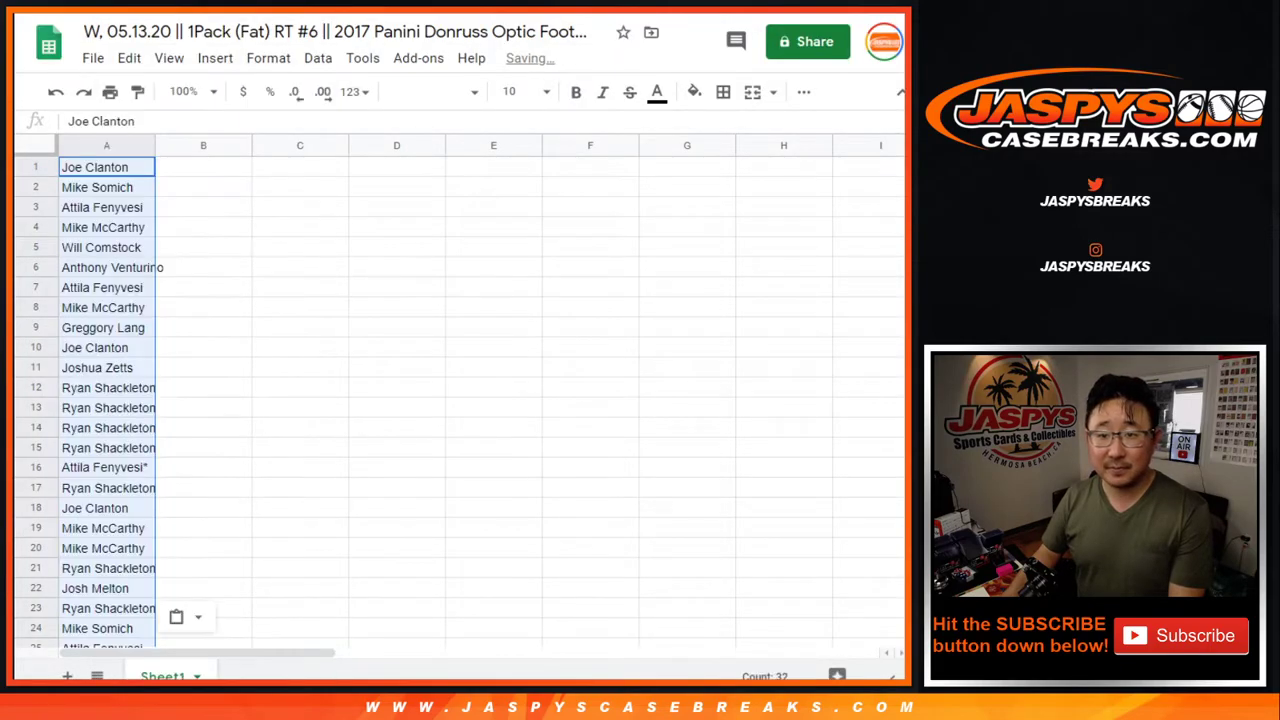
pyautogui.hotkey('ctrl', 'Tab')
pyautogui.hotkey('ctrl', 'Tab')
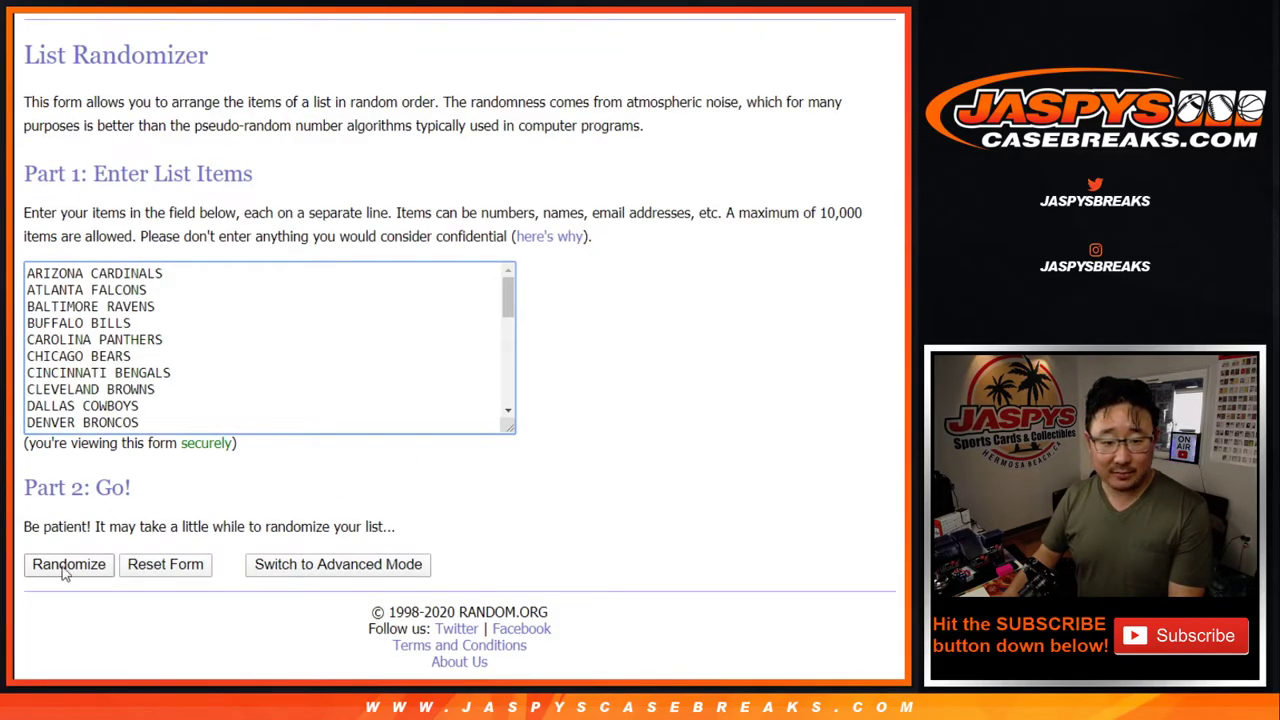
# - Shuffle the 32 NFL teams seven times, leaving Atlanta Falcons first, and select the results
pyautogui.click(65, 568)
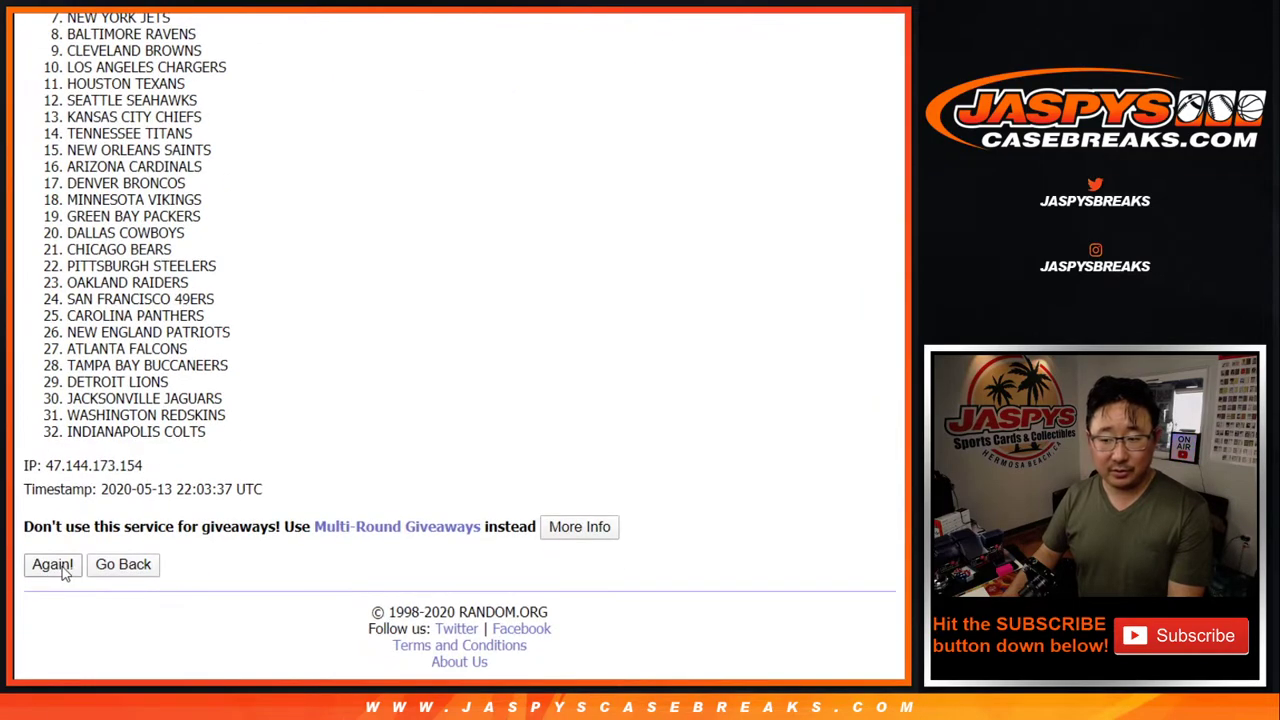
pyautogui.click(62, 569)
pyautogui.click(52, 565)
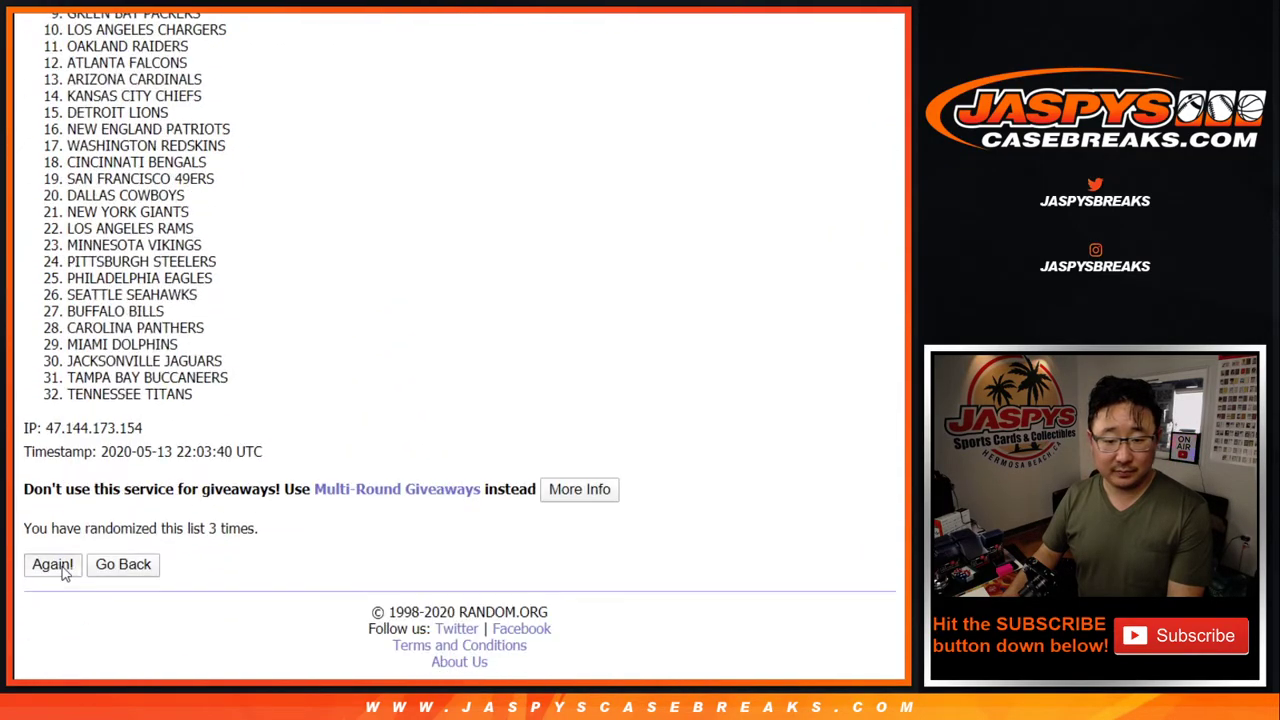
pyautogui.click(55, 566)
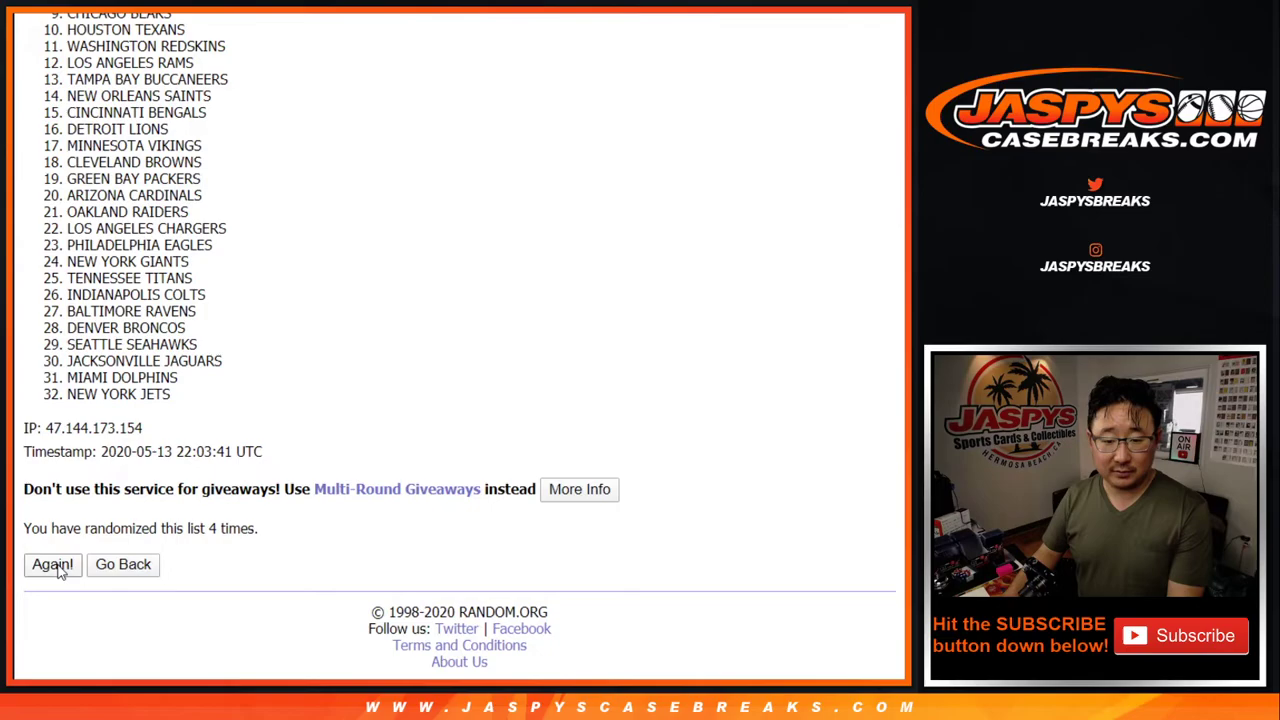
pyautogui.click(60, 571)
pyautogui.click(60, 571)
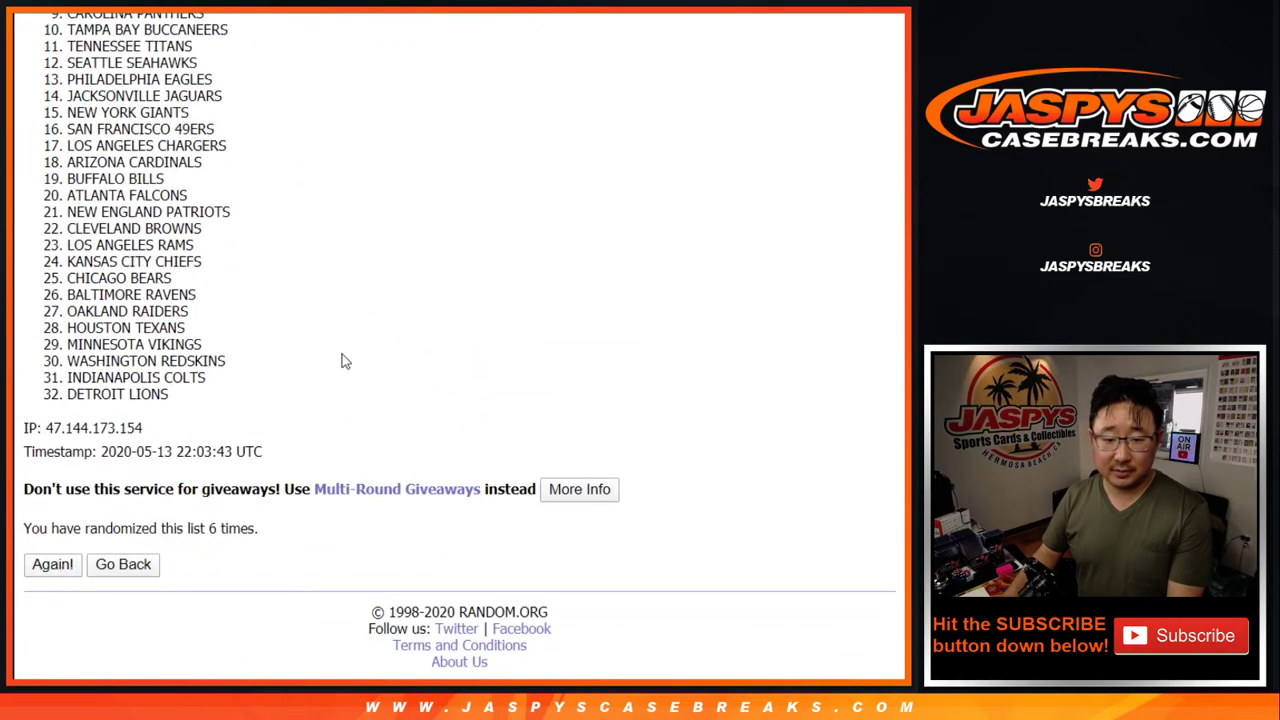
pyautogui.press('Return')
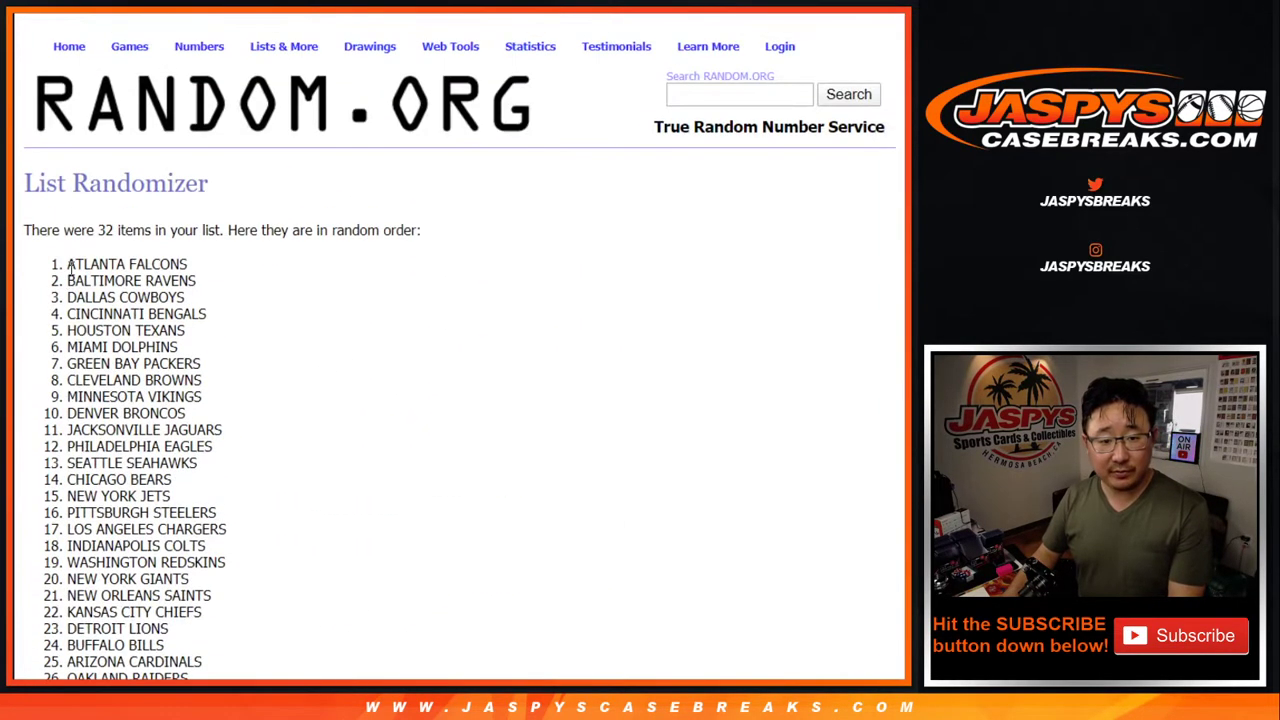
pyautogui.moveTo(69, 264)
pyautogui.mouseDown()
pyautogui.moveTo(220, 640)
pyautogui.moveTo(226, 326)
pyautogui.moveTo(226, 380)
pyautogui.moveTo(192, 378)
pyautogui.mouseUp()
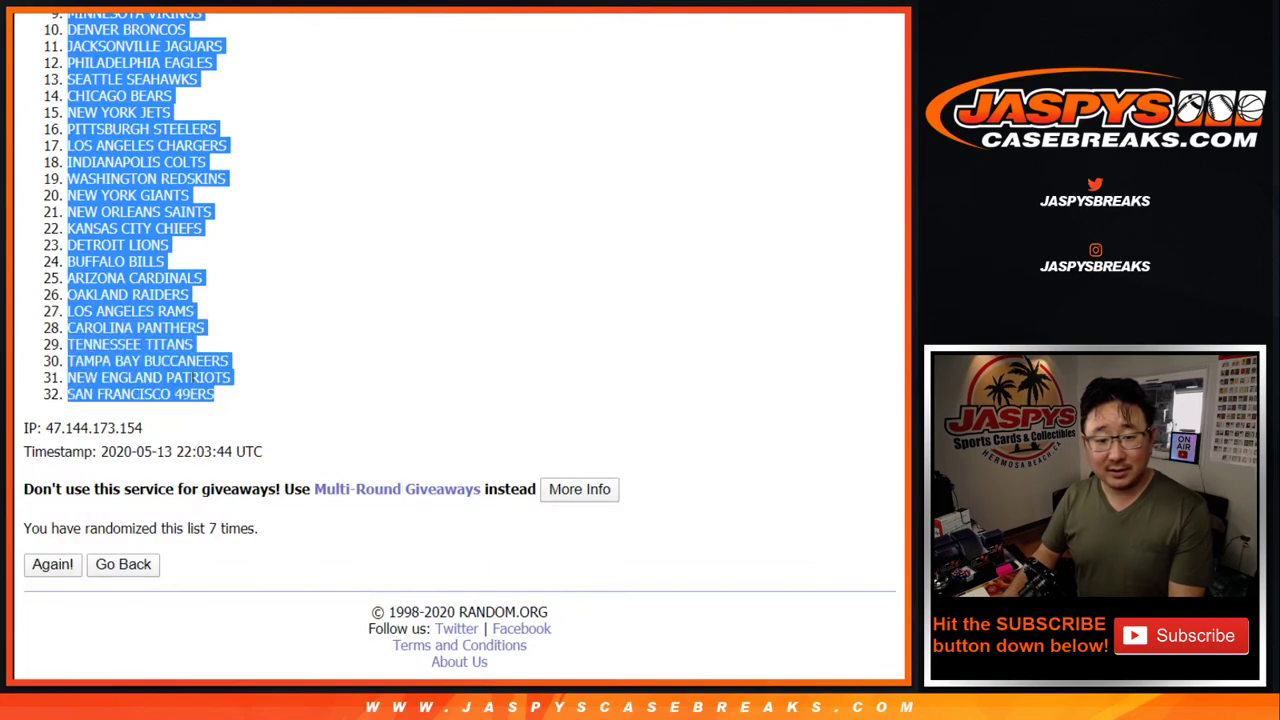
# - Paste the shuffled team list into column B, starting at B1
pyautogui.hotkey('alt', 'Tab')
pyautogui.click(186, 170)
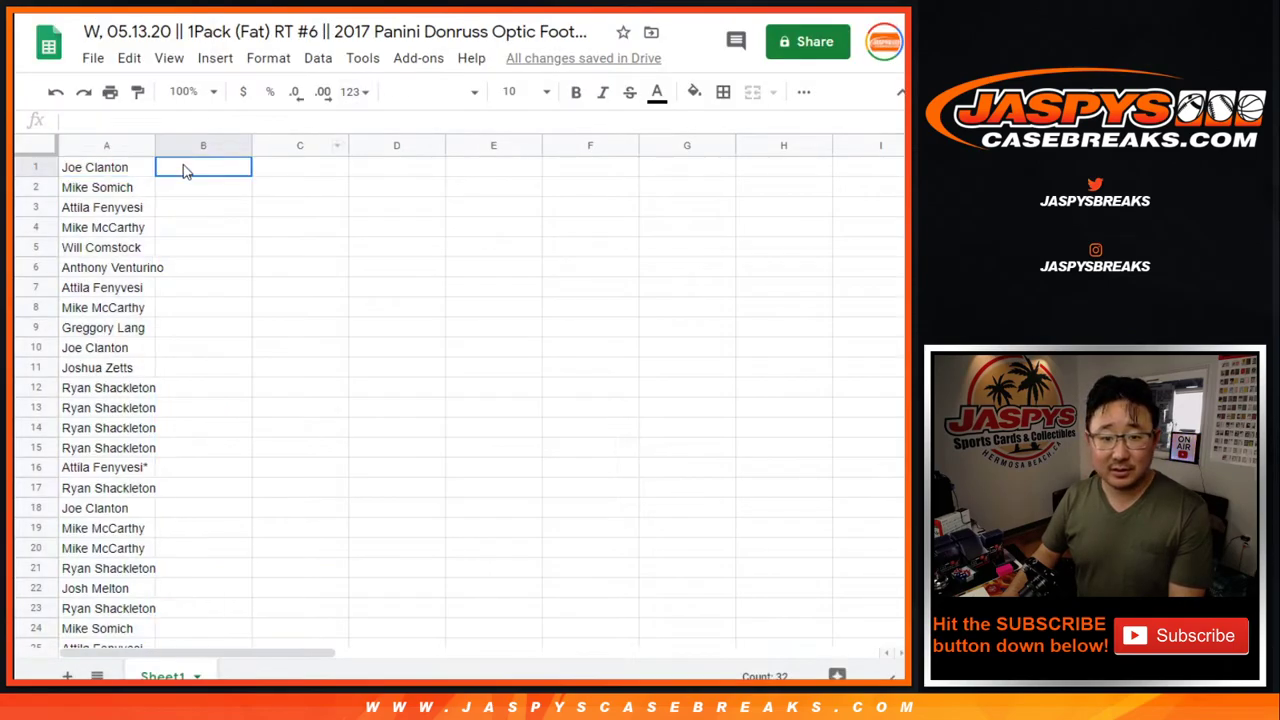
pyautogui.rightClick(187, 168)
pyautogui.click(205, 152)
# - Set the whole sheet to font size 12, zoom to 125%, and auto-fit columns A and B
pyautogui.hotkey('ctrl', 'a')
pyautogui.click(433, 92)
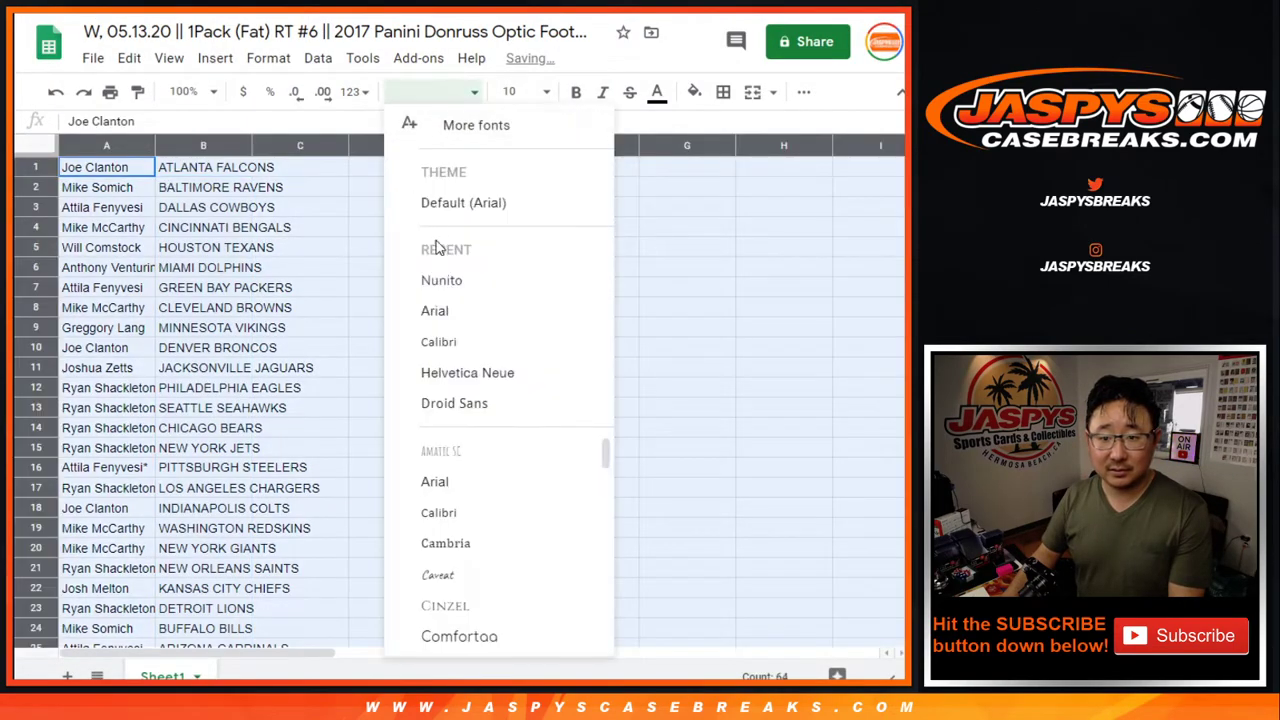
pyautogui.click(523, 92)
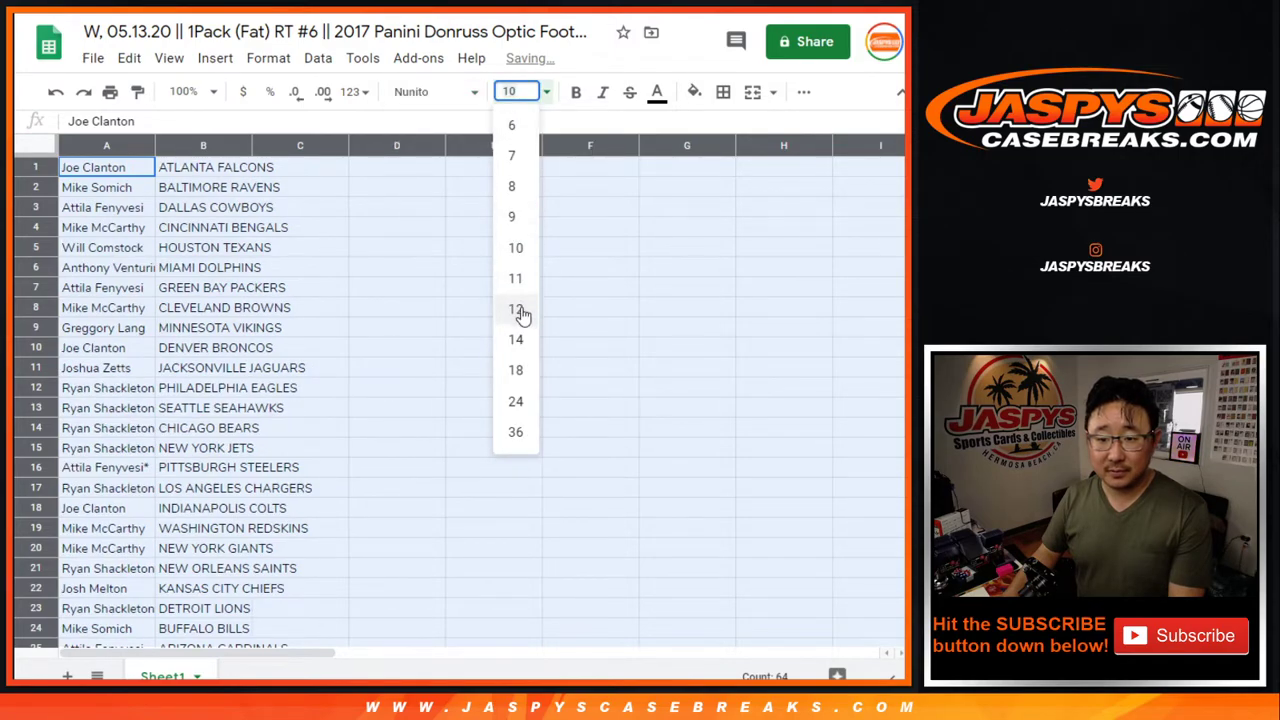
pyautogui.click(183, 92)
pyautogui.click(188, 246)
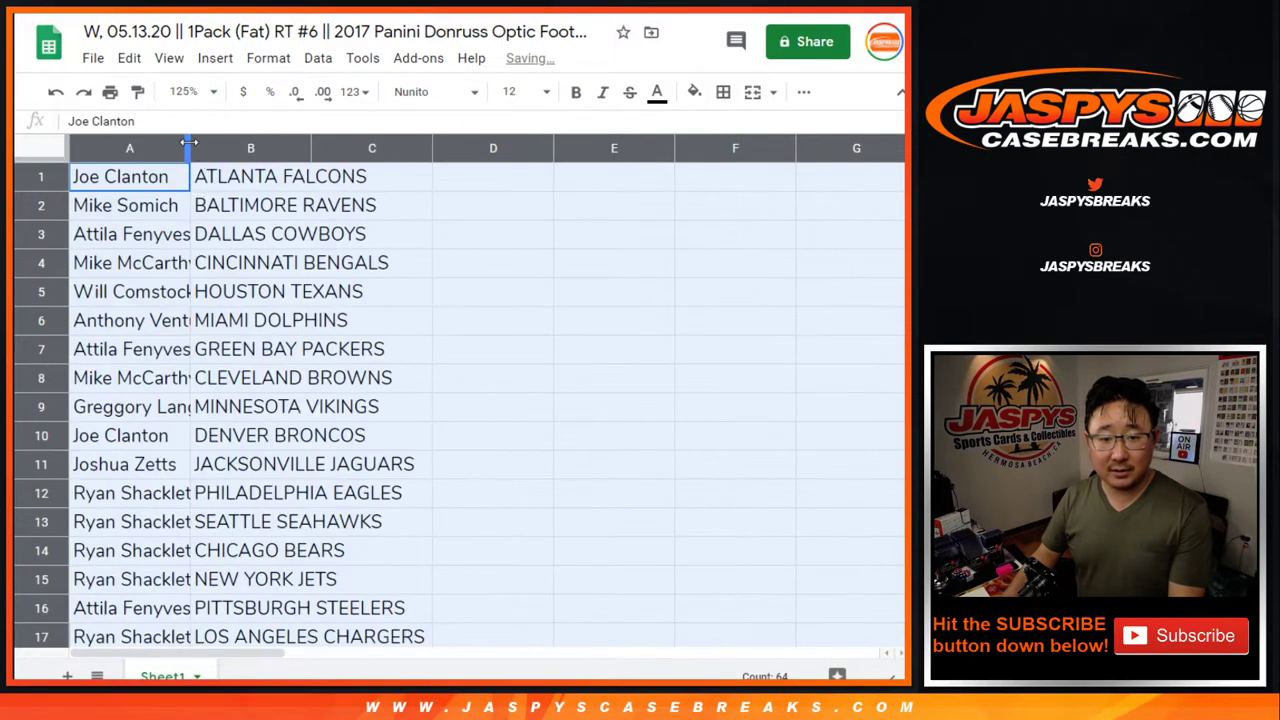
pyautogui.doubleClick(187, 142)
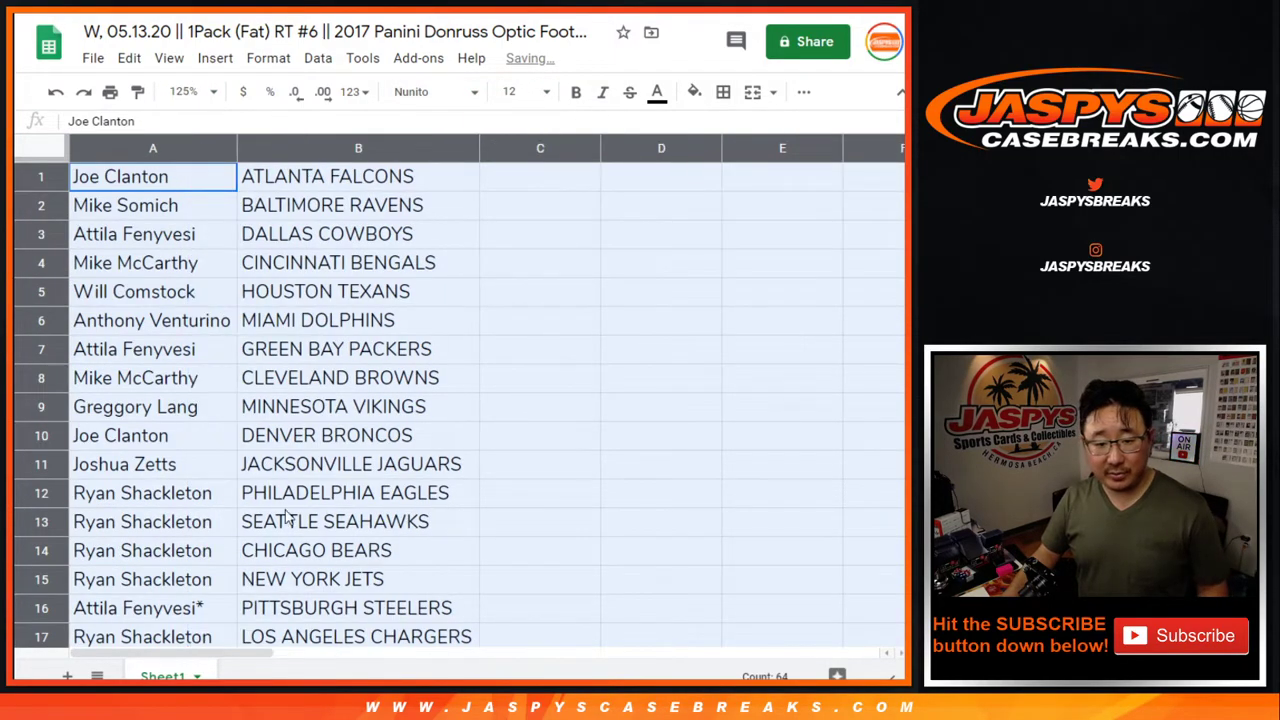
# - Select rows 1–16 and then rows 17–32 of names and teams
pyautogui.keyDown('shift'); pyautogui.click(285, 613); pyautogui.keyUp('shift')
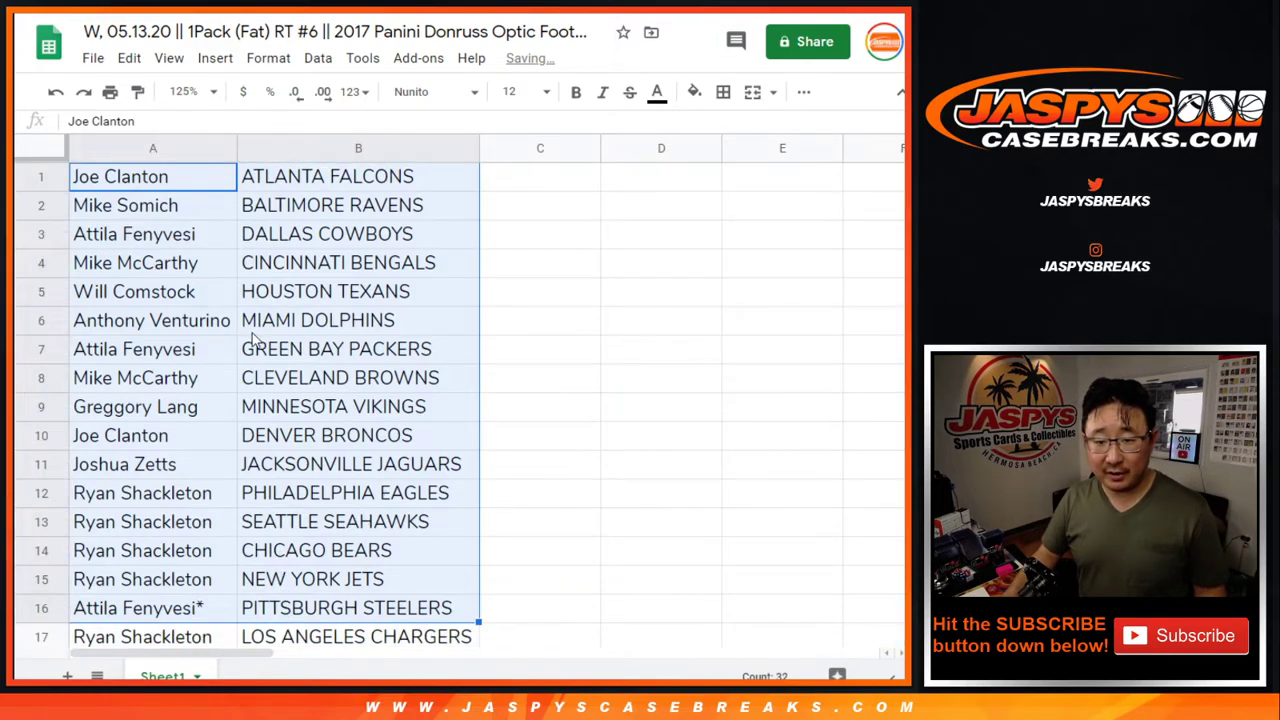
pyautogui.scroll(-5, 255, 340)
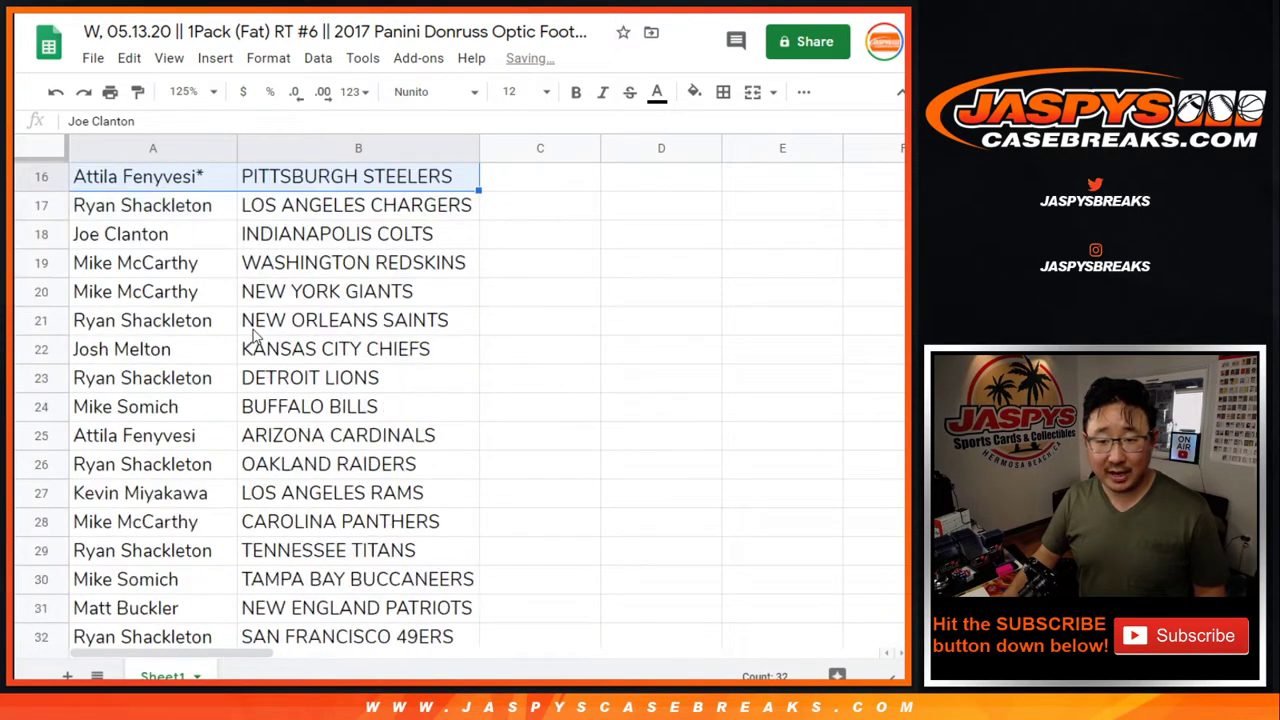
pyautogui.click(209, 214)
pyautogui.keyDown('shift'); pyautogui.click(341, 637); pyautogui.keyUp('shift')
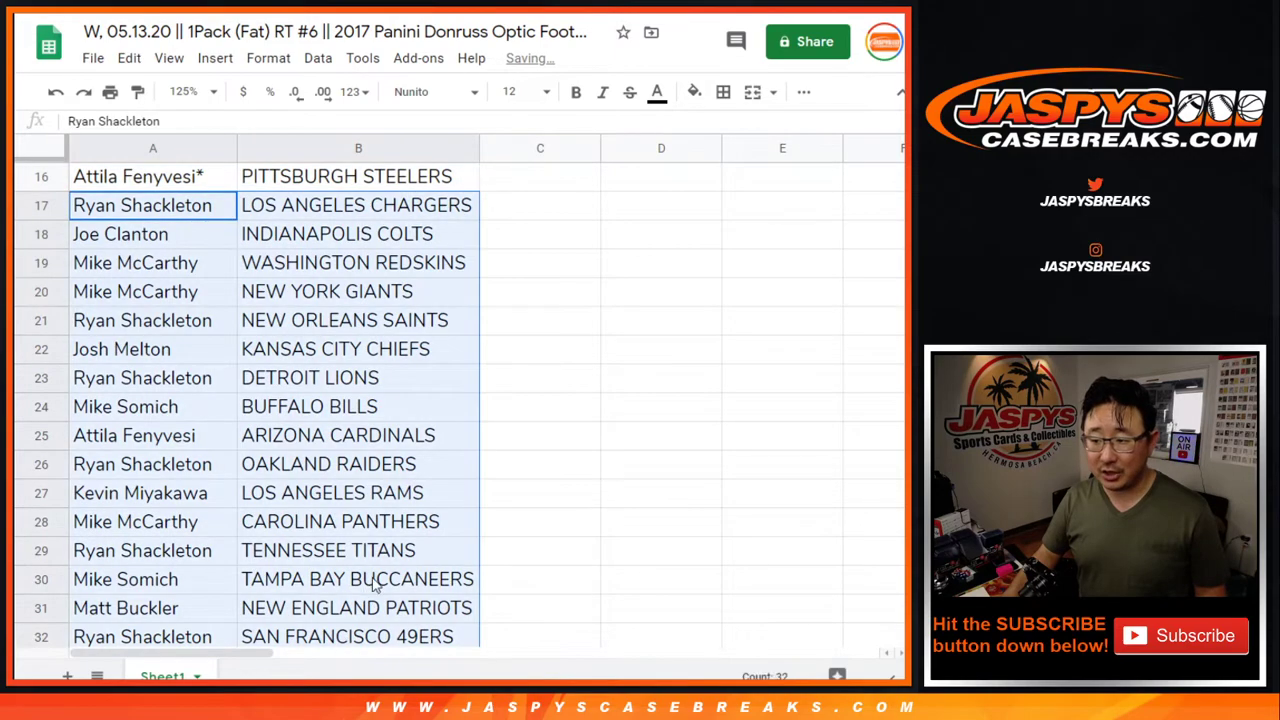
pyautogui.scroll(-1, 377, 560)
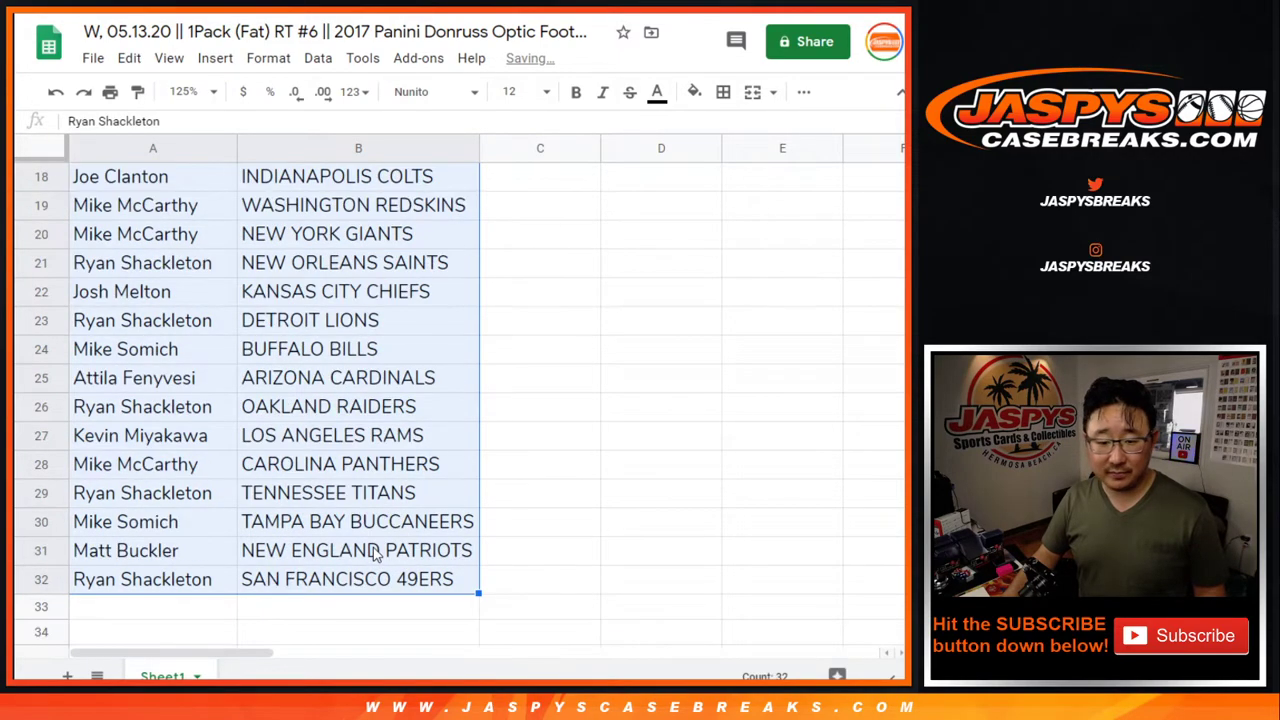
pyautogui.scroll(1, 375, 556)
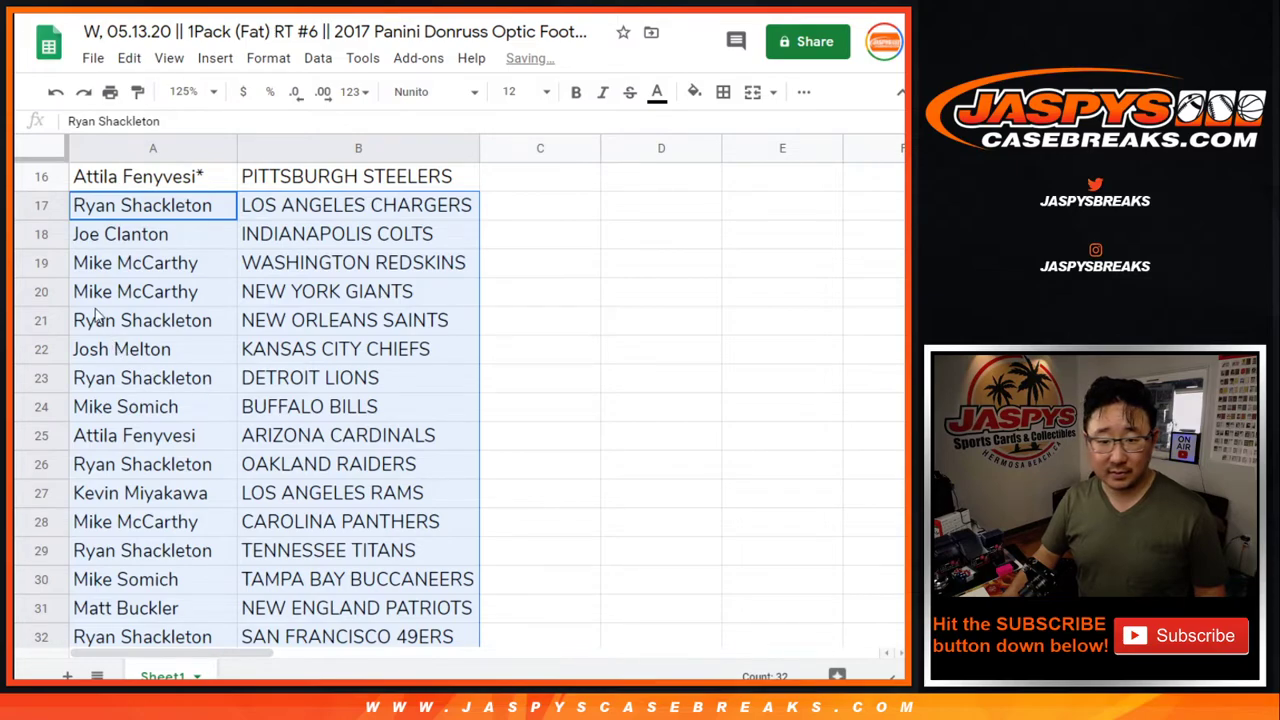
# - Zoom the sheet to 70% and sort the rows A to Z by the team column
pyautogui.click(178, 91)
pyautogui.write('75')
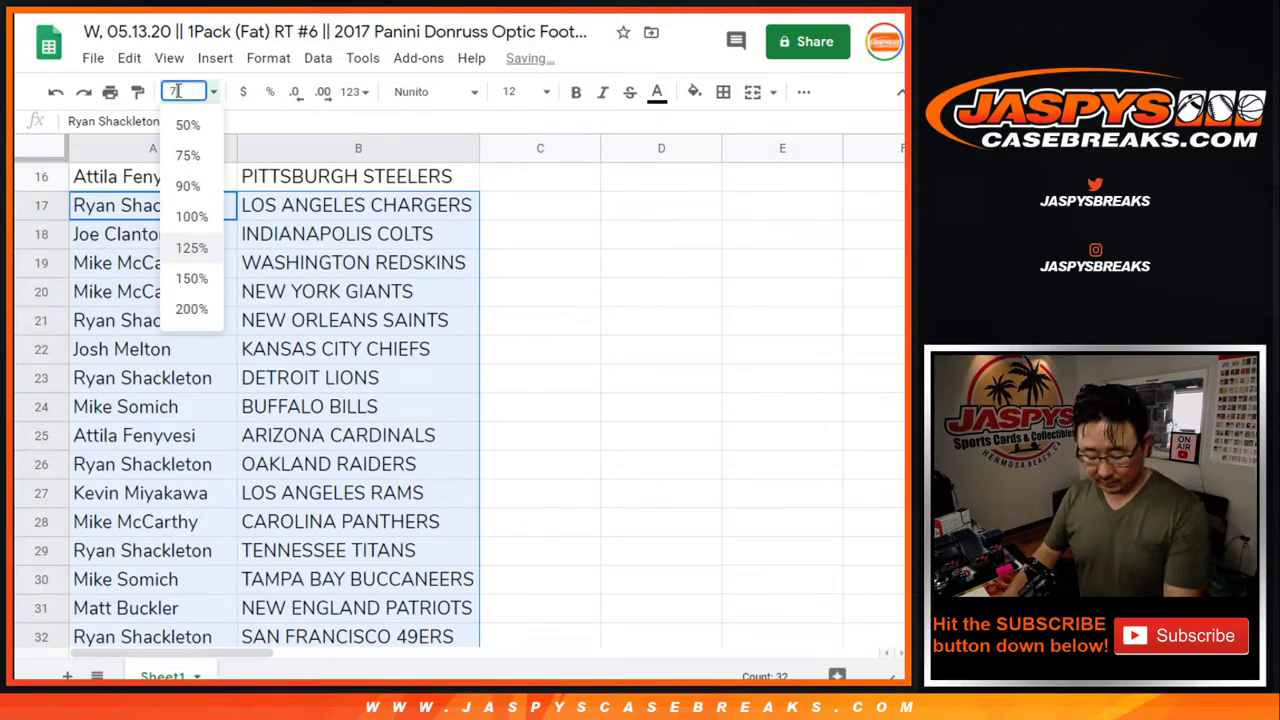
pyautogui.press('Return')
pyautogui.scroll(5, 300, 255)
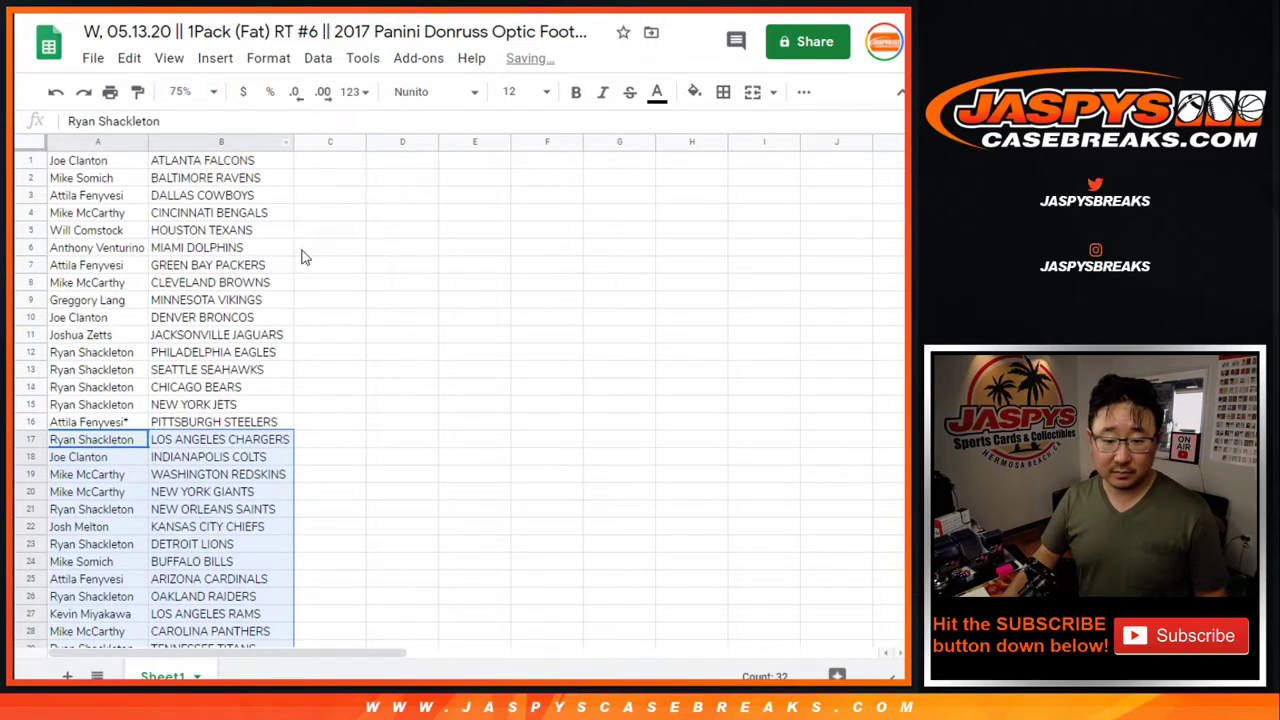
pyautogui.click(188, 91)
pyautogui.write('70')
pyautogui.press('Return')
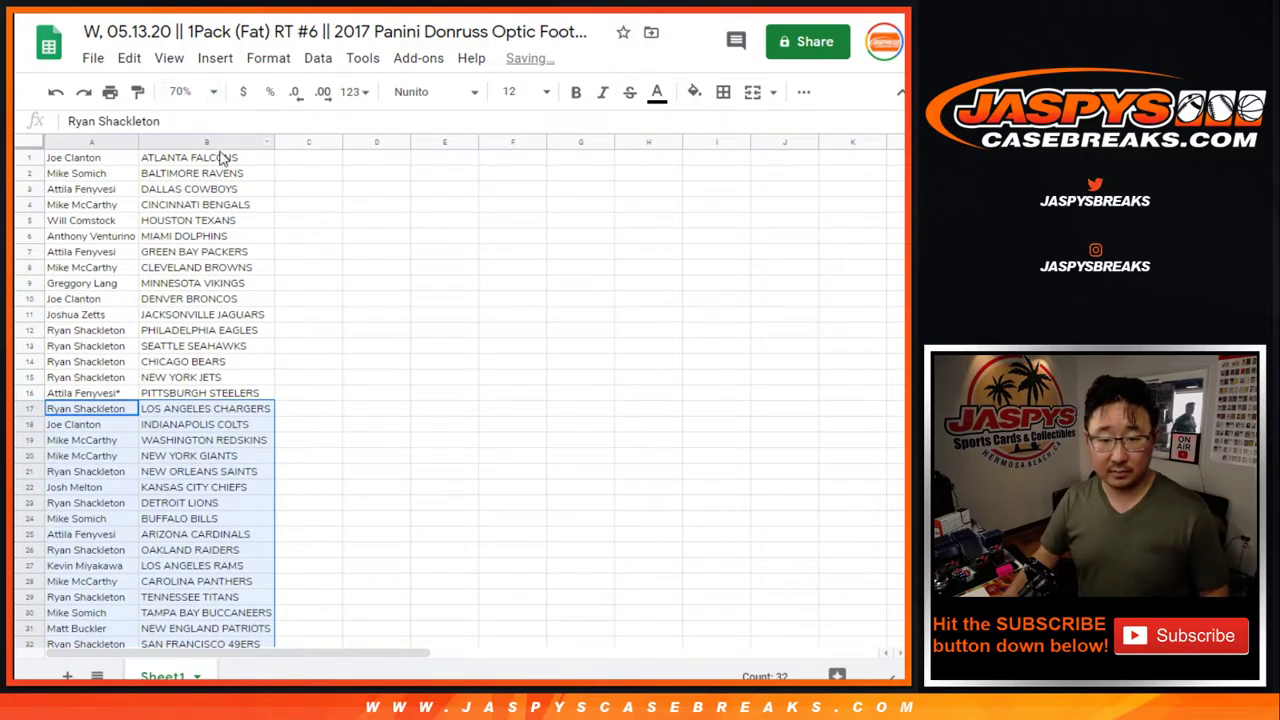
pyautogui.scroll(-1, 256, 288)
pyautogui.scroll(1, 256, 288)
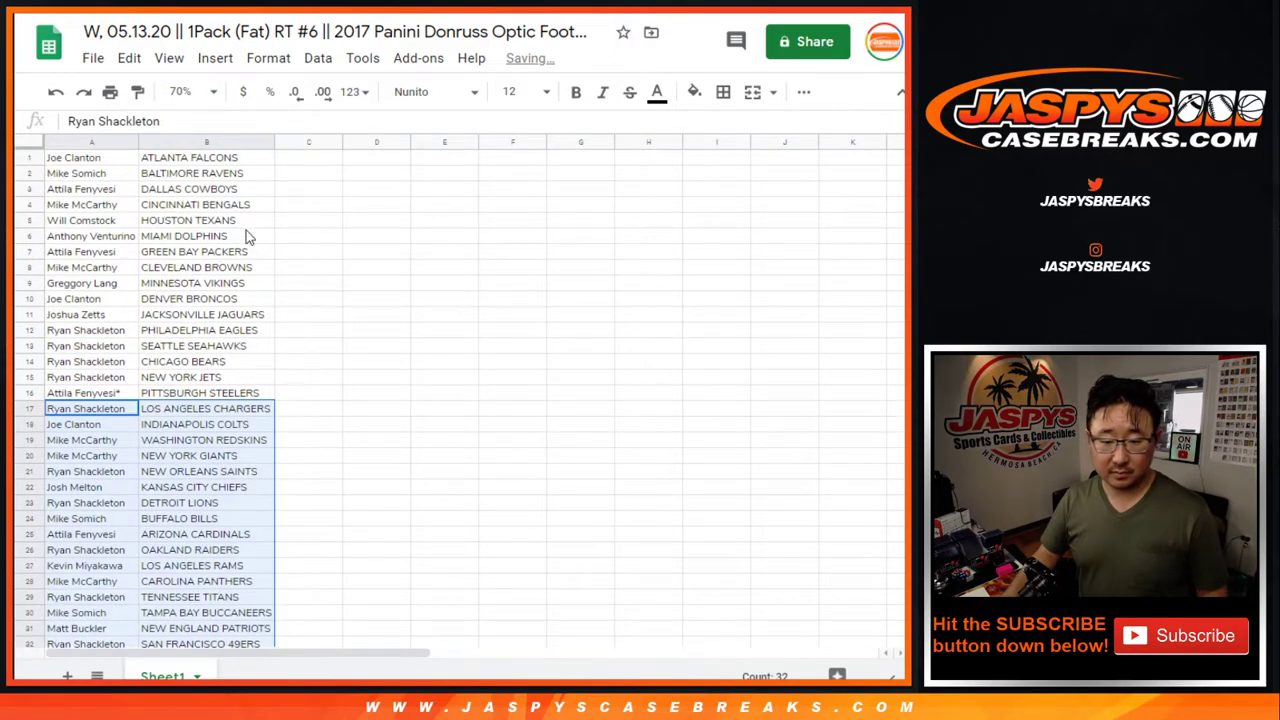
pyautogui.click(207, 143)
pyautogui.click(318, 58)
pyautogui.click(323, 91)
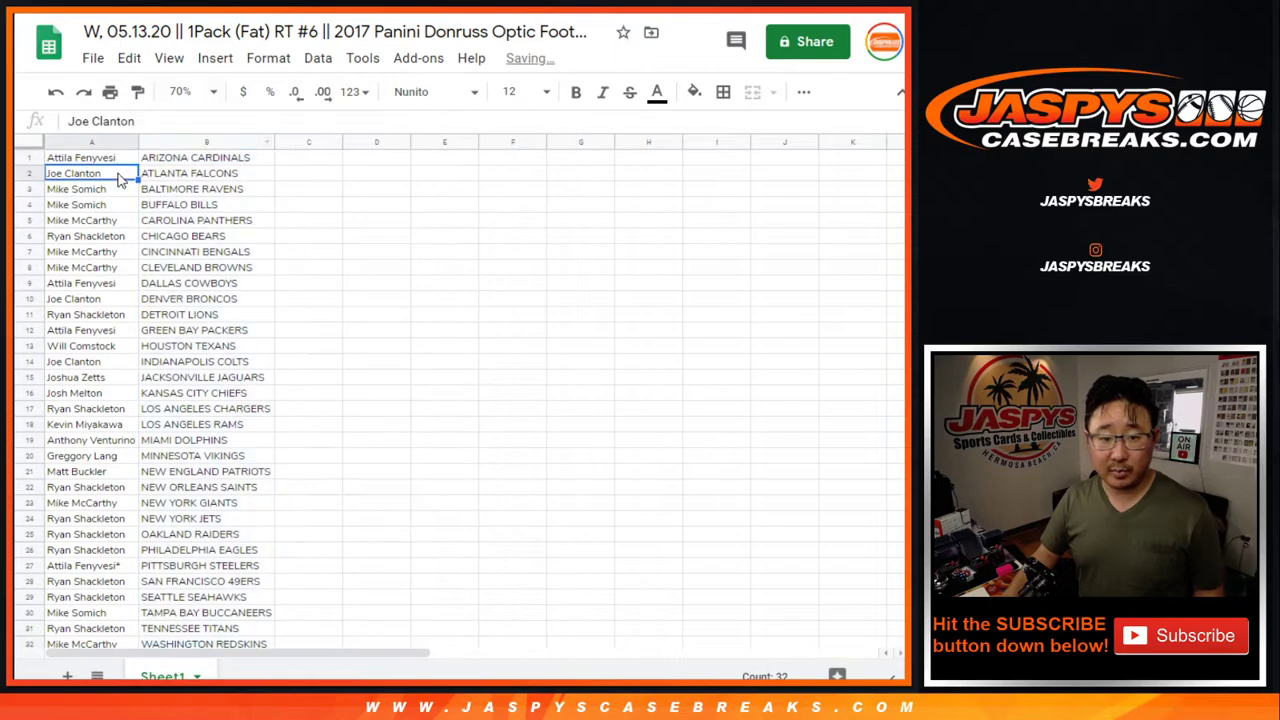
# - Add borders to every cell in A:B, centre the text, and open print settings
pyautogui.click(723, 91)
pyautogui.click(733, 129)
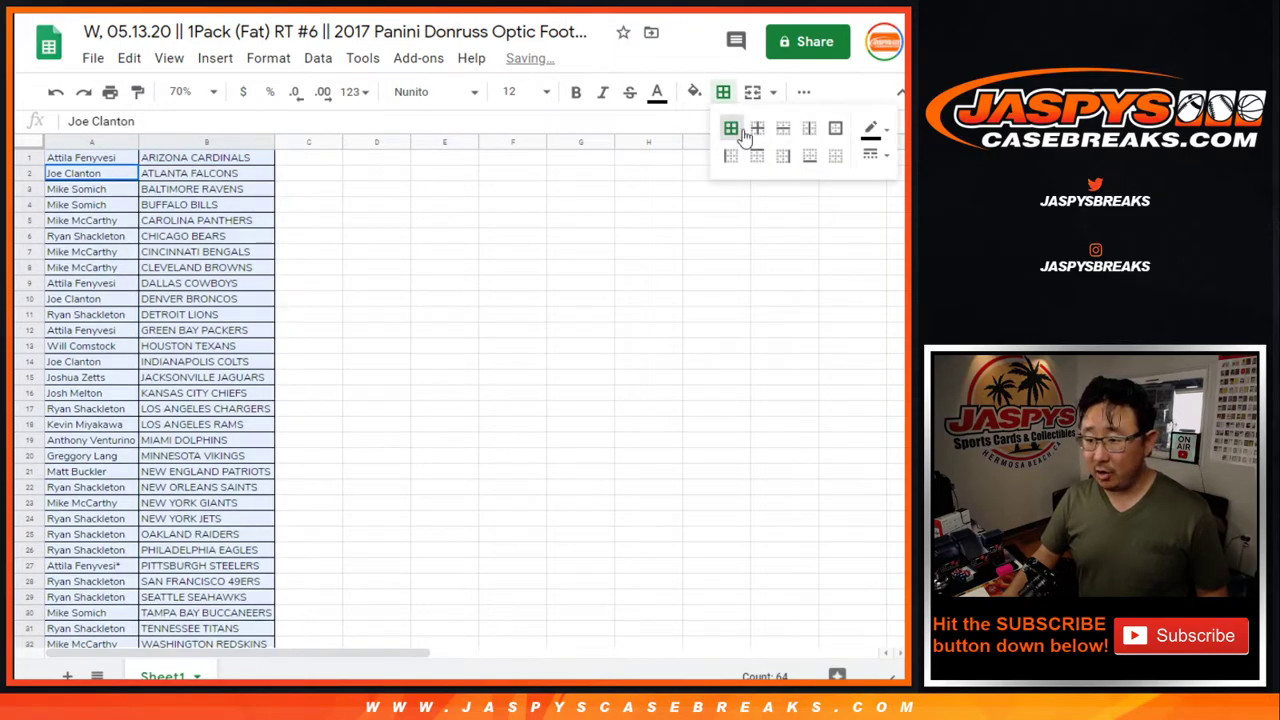
pyautogui.click(803, 91)
pyautogui.click(513, 126)
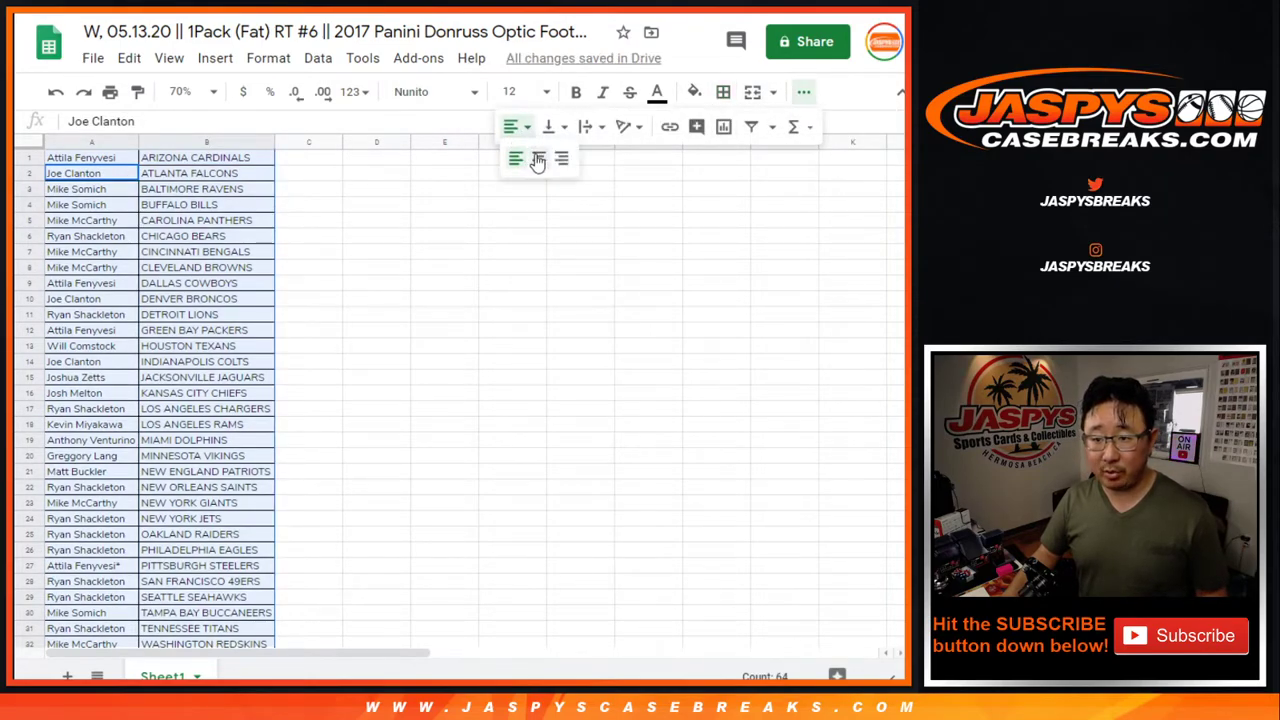
pyautogui.click(538, 157)
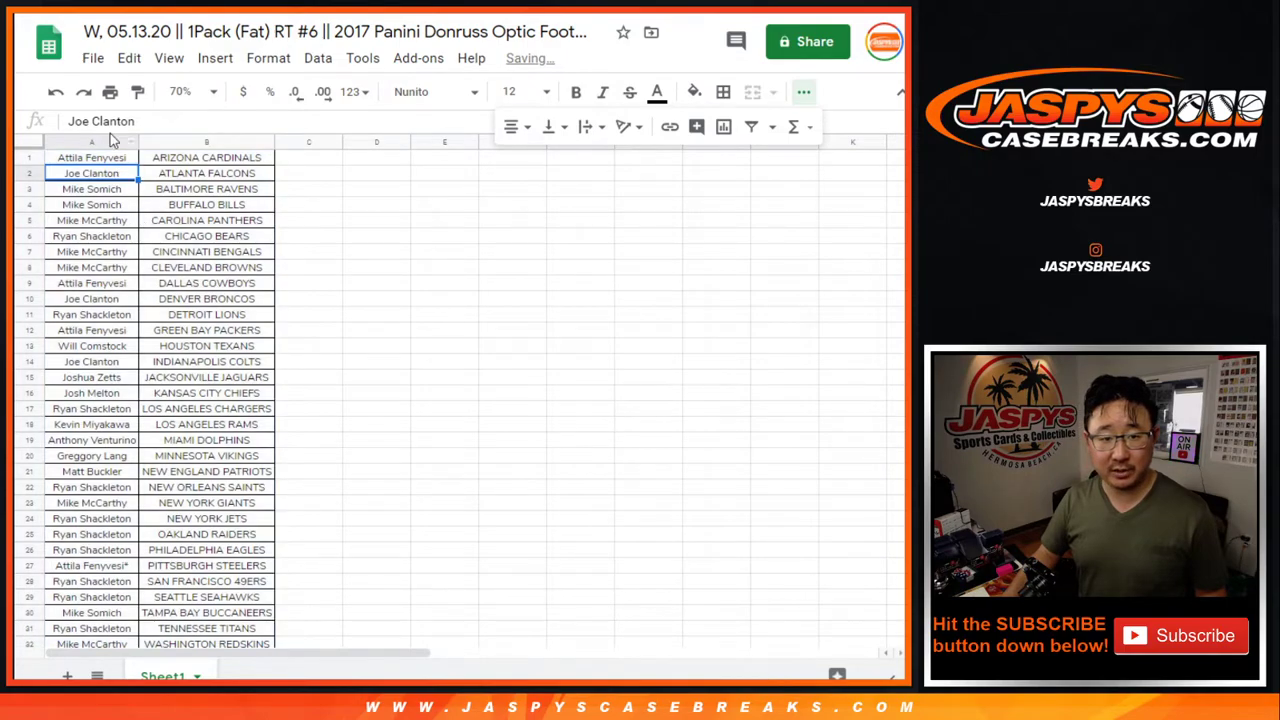
pyautogui.click(110, 91)
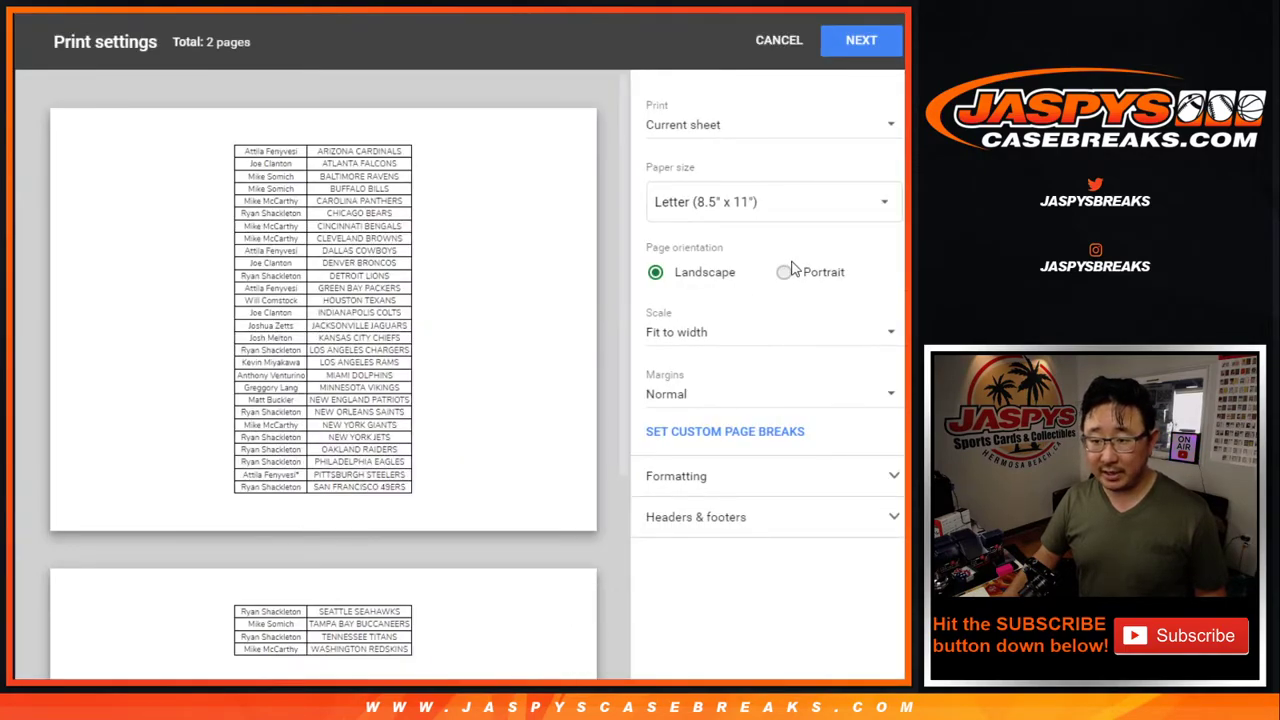
# - Set printing to portrait with the workbook title as header and continue to print
pyautogui.click(784, 272)
pyautogui.click(730, 516)
pyautogui.click(708, 600)
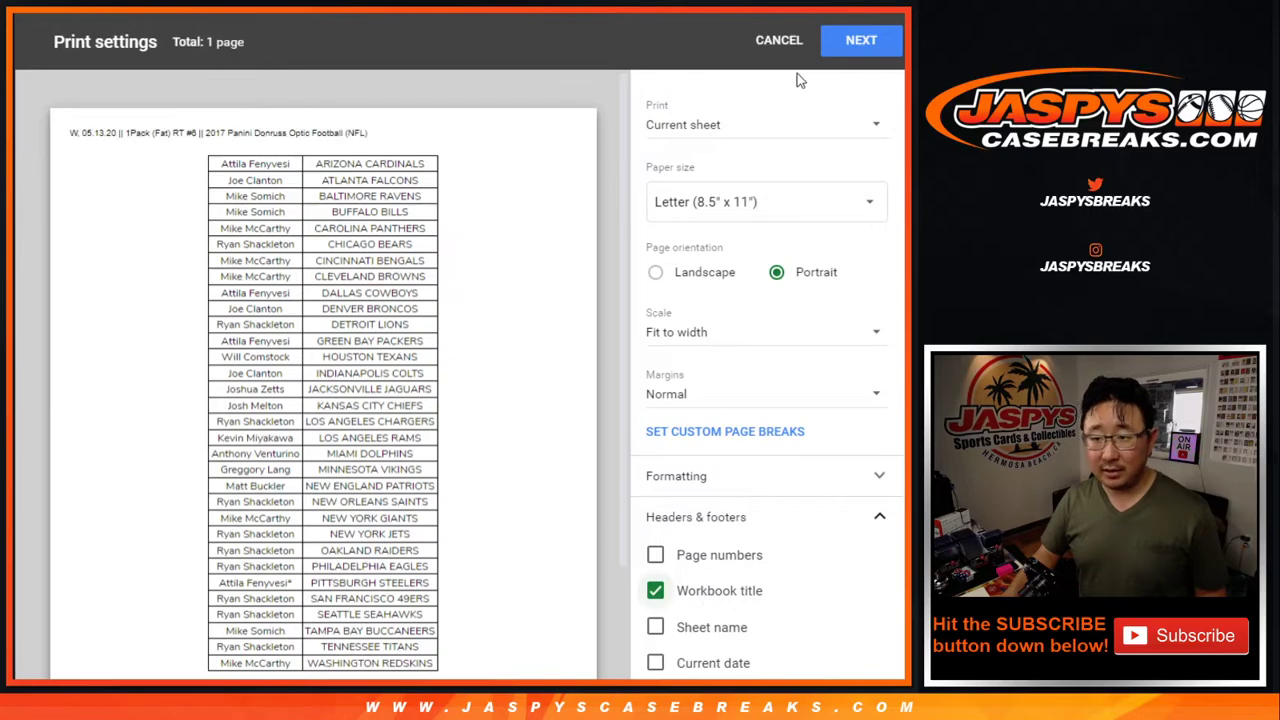
pyautogui.click(835, 42)
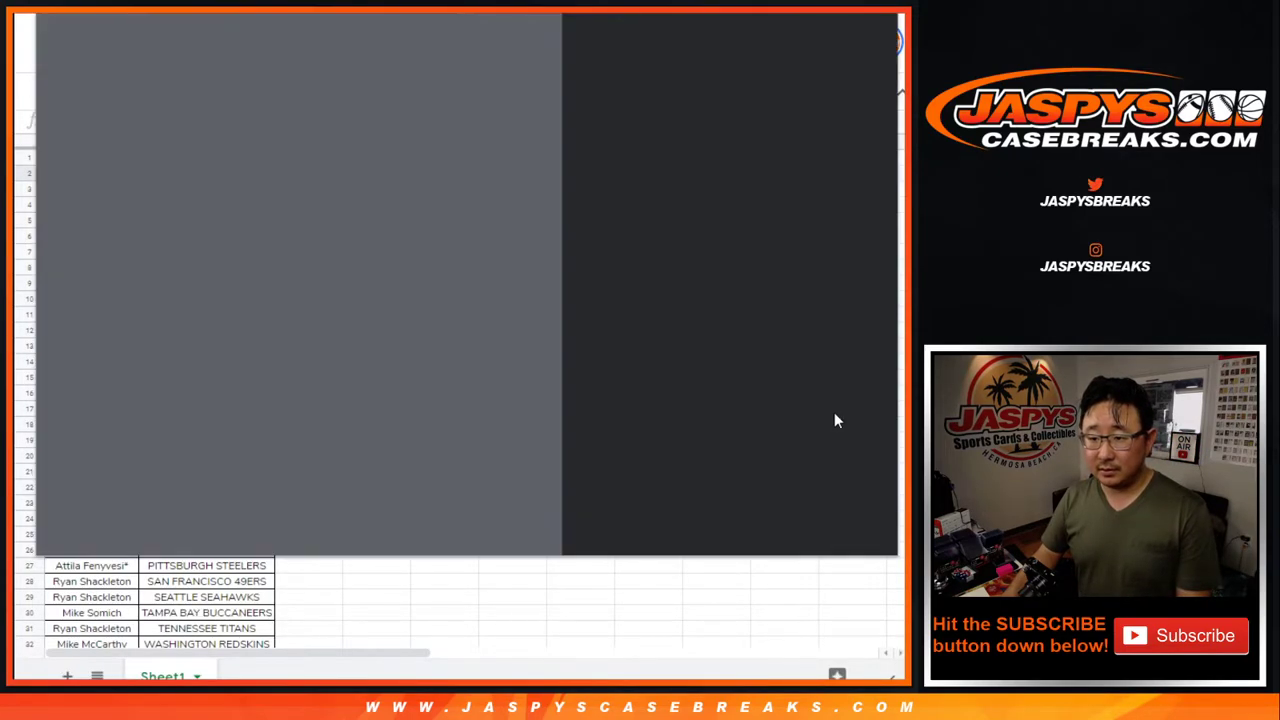
# - Dismiss the print dialog and copy the 32 names in A1:A32
pyautogui.click(780, 526)
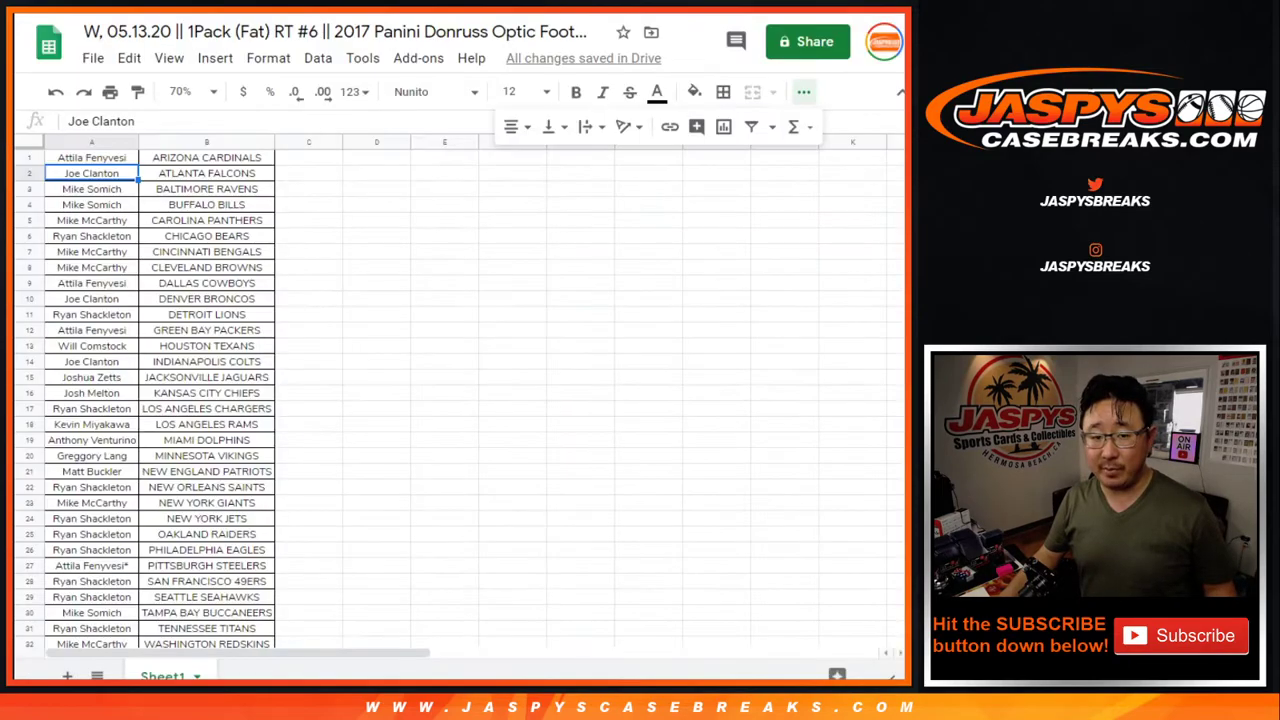
pyautogui.click(104, 161)
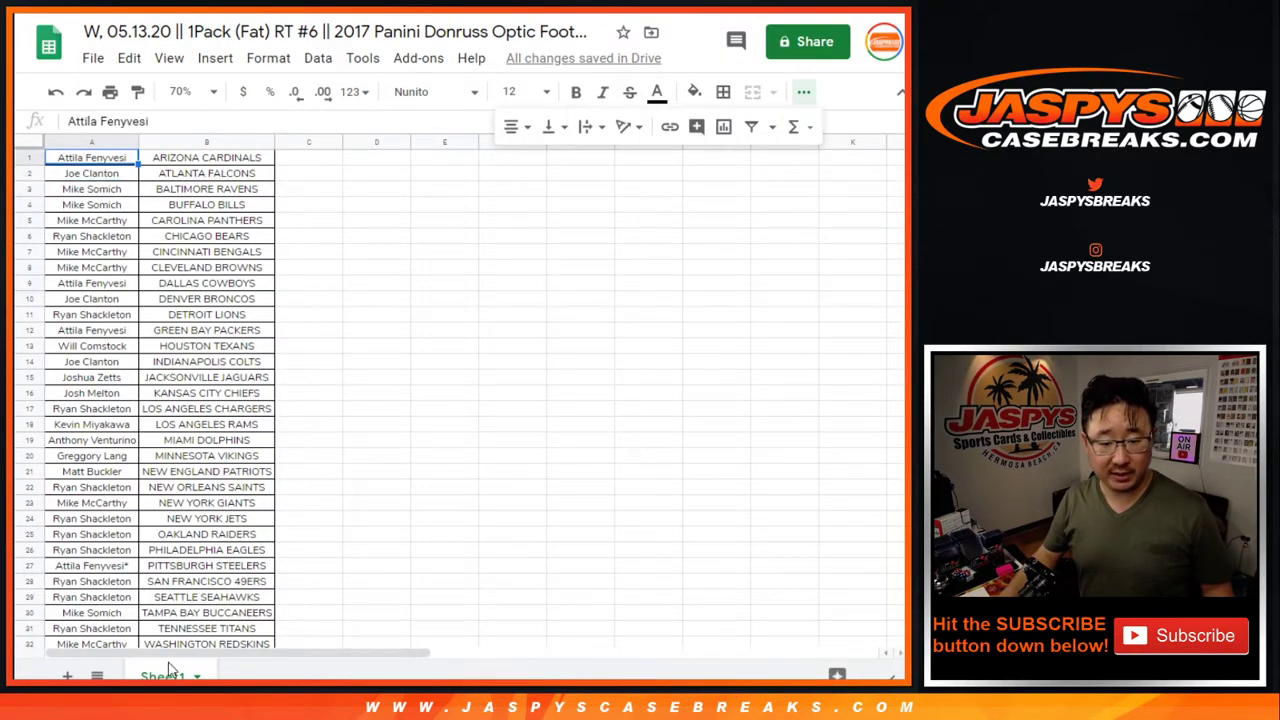
pyautogui.keyDown('shift'); pyautogui.click(121, 644); pyautogui.keyUp('shift')
pyautogui.scroll(-1, 200, 600)
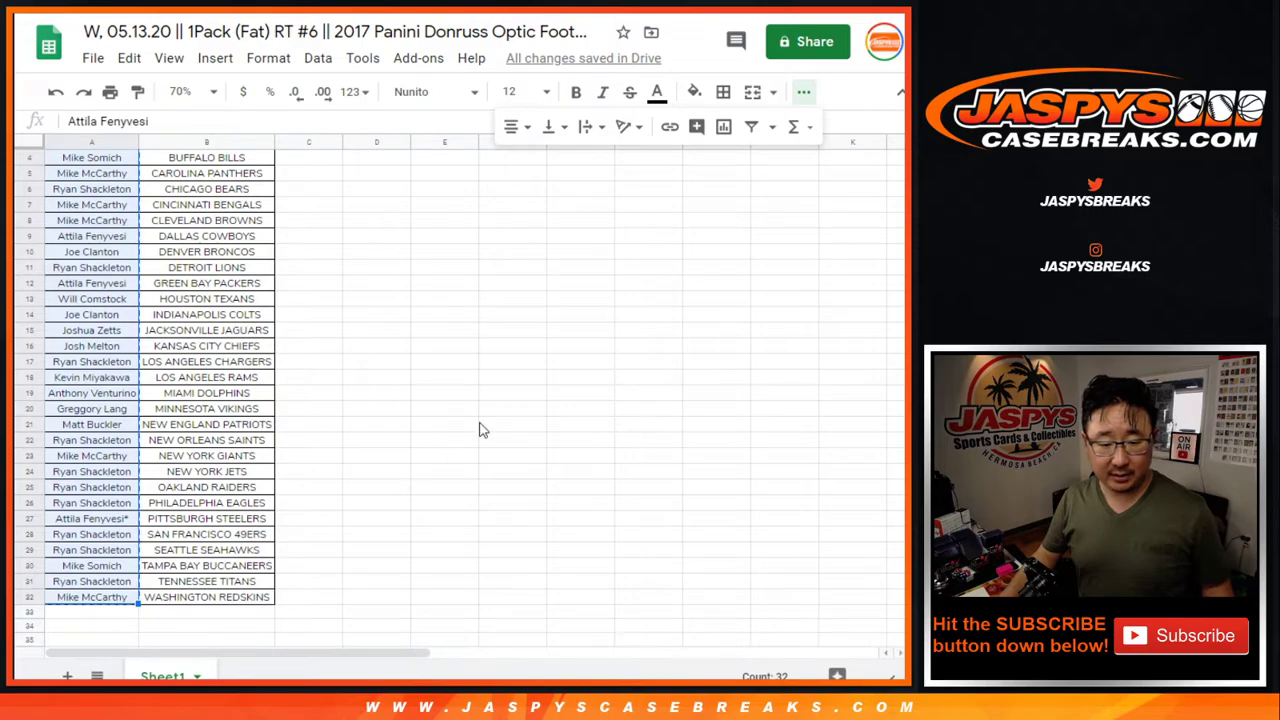
pyautogui.hotkey('ctrl', 'c')
# - Paste the names into the RANDOM.ORG List Randomizer, then roll two dice, getting 1 and 1
pyautogui.hotkey('ctrl', 'Tab')
pyautogui.click(280, 423)
pyautogui.hotkey('ctrl', 'v')
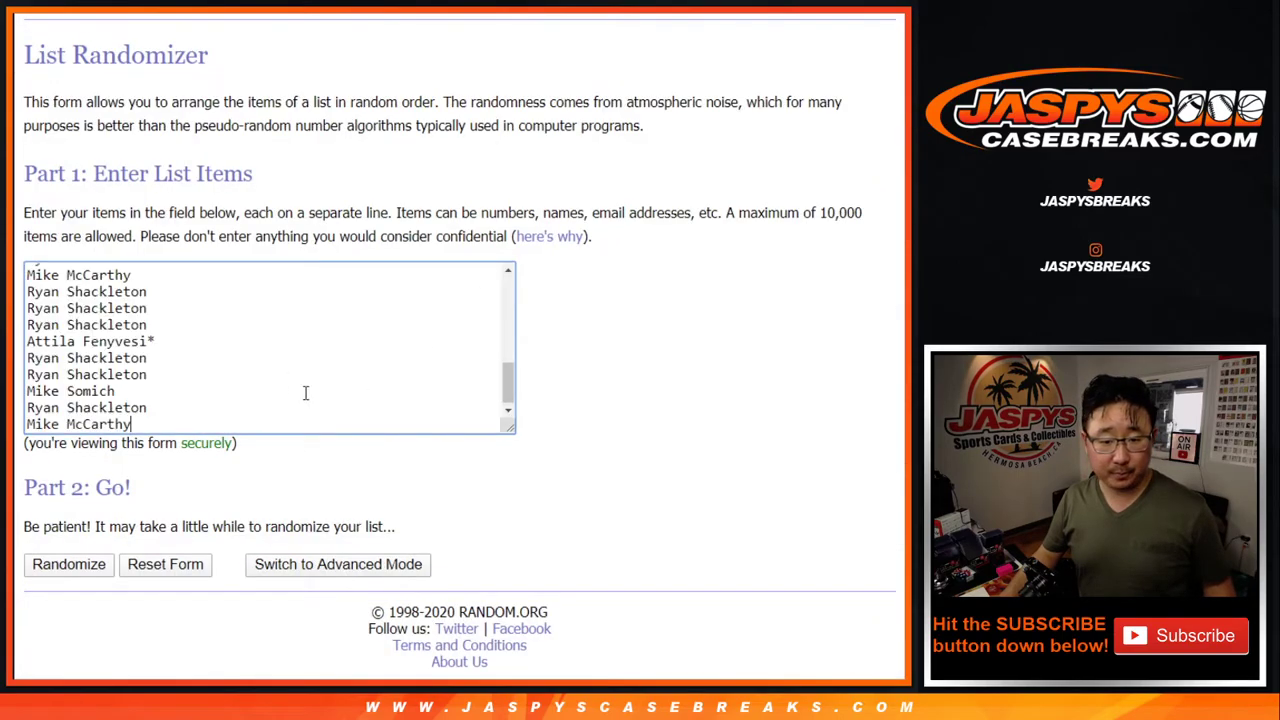
pyautogui.scroll(8, 305, 393)
pyautogui.hotkey('ctrl', 'Tab')
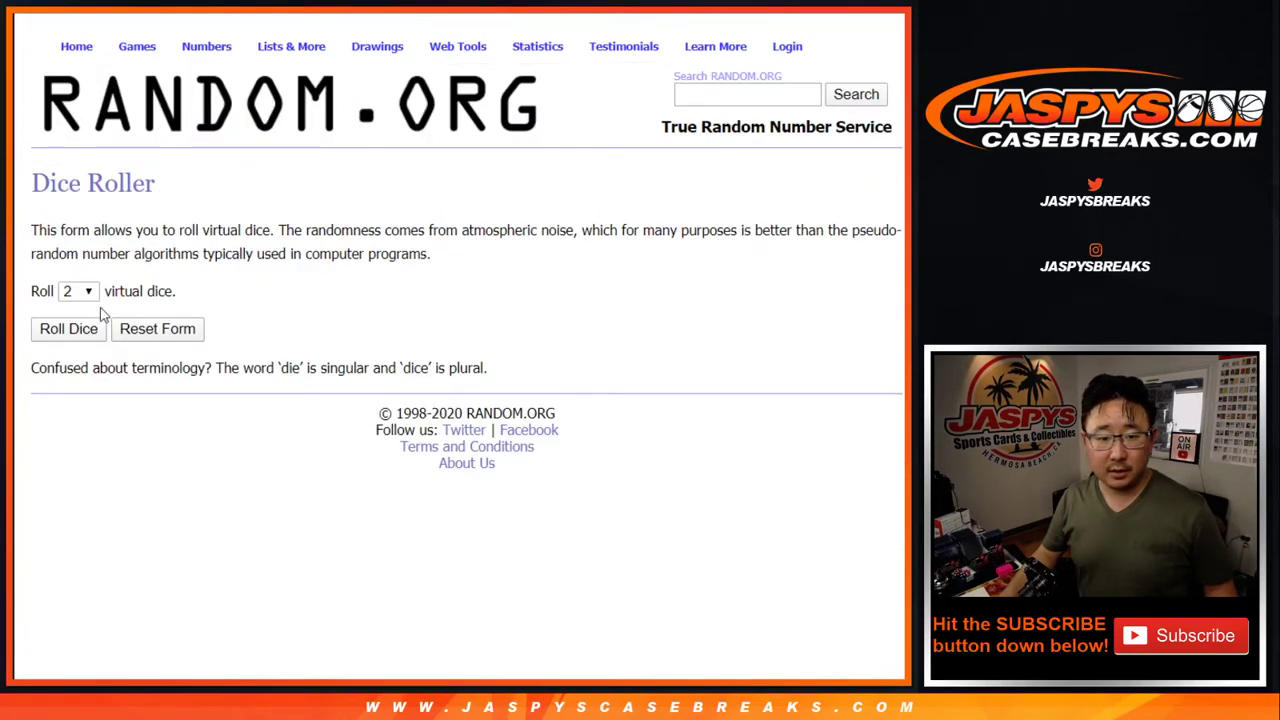
pyautogui.click(63, 329)
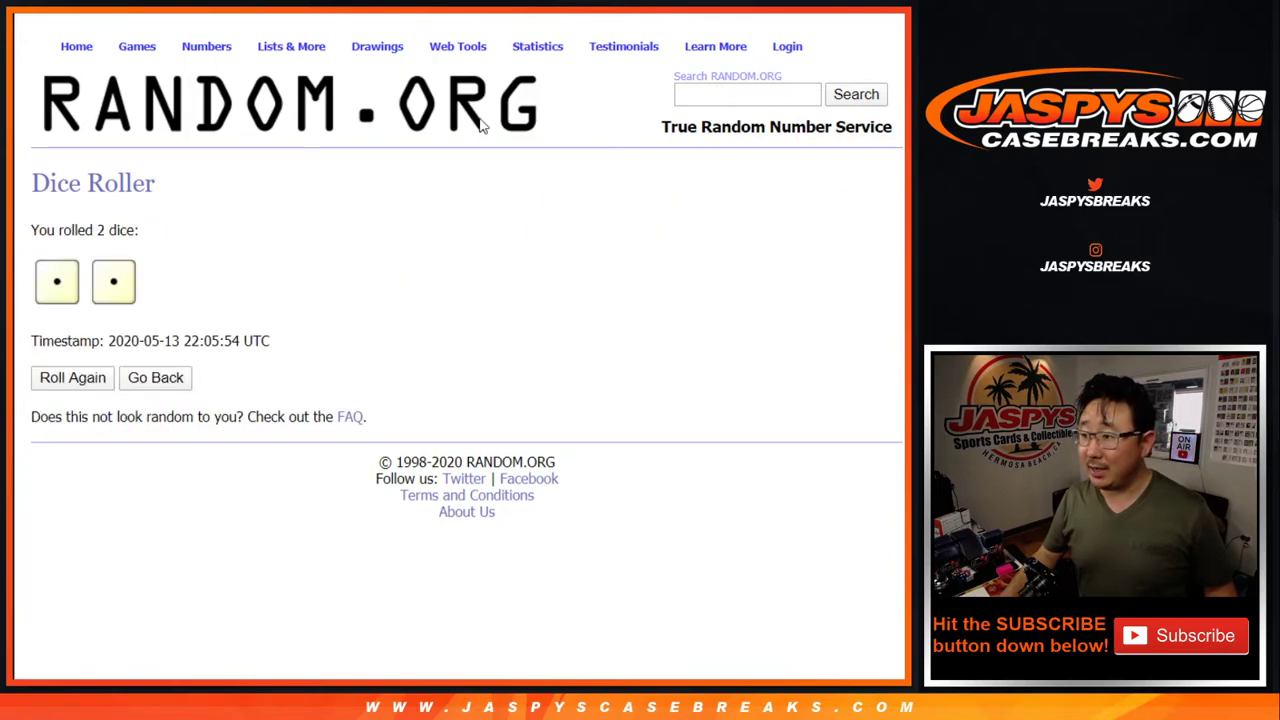
# - Randomize the 32 pasted names twice and scroll back to the top of the results
pyautogui.hotkey('ctrl', 'Tab')
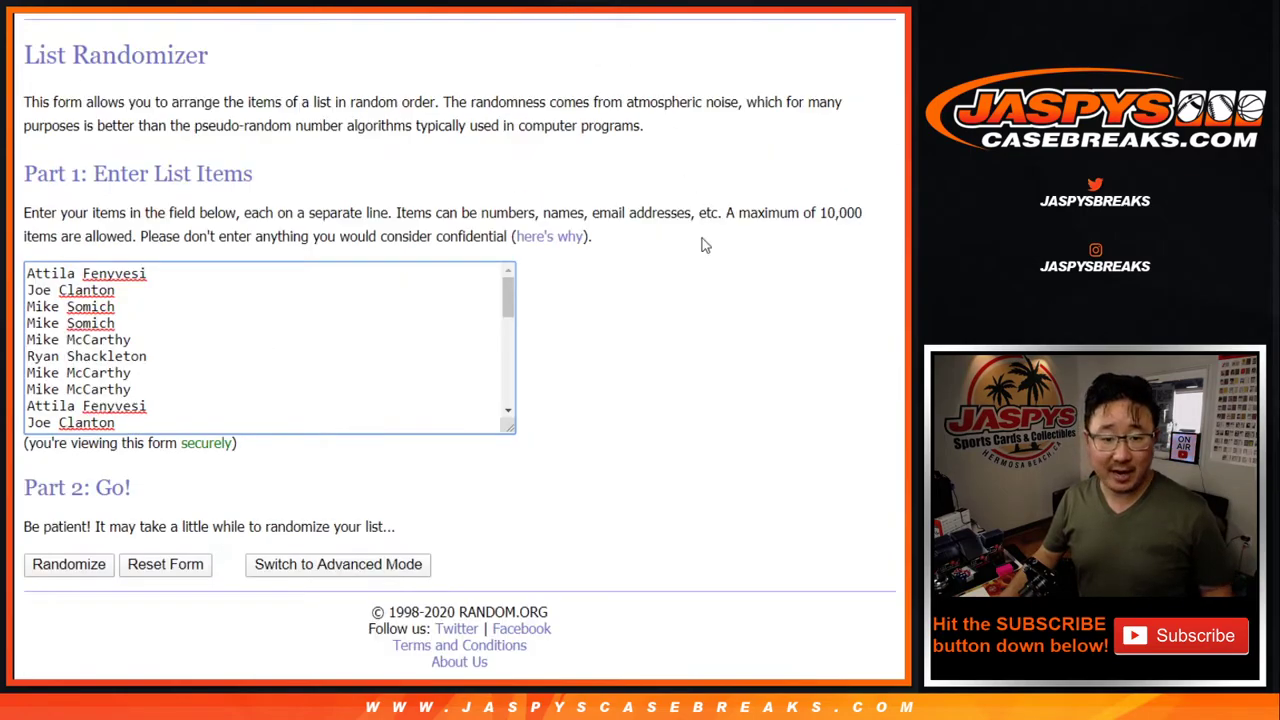
pyautogui.click(43, 572)
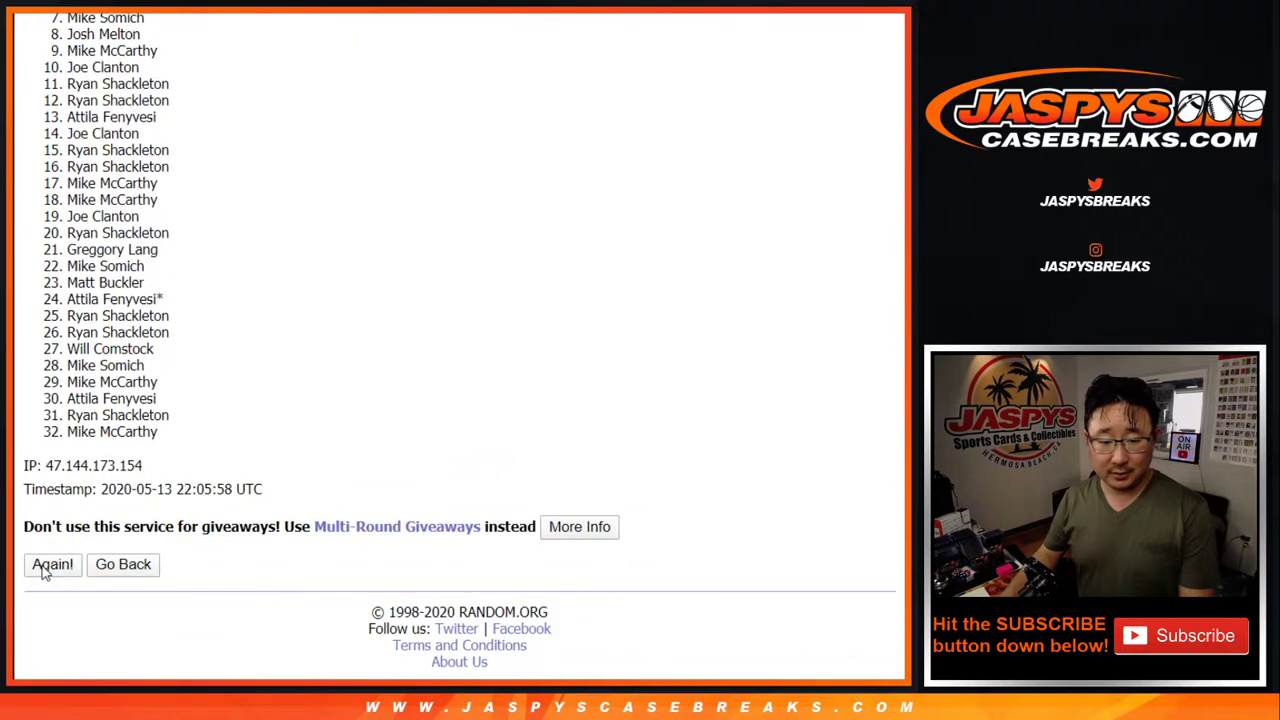
pyautogui.click(43, 570)
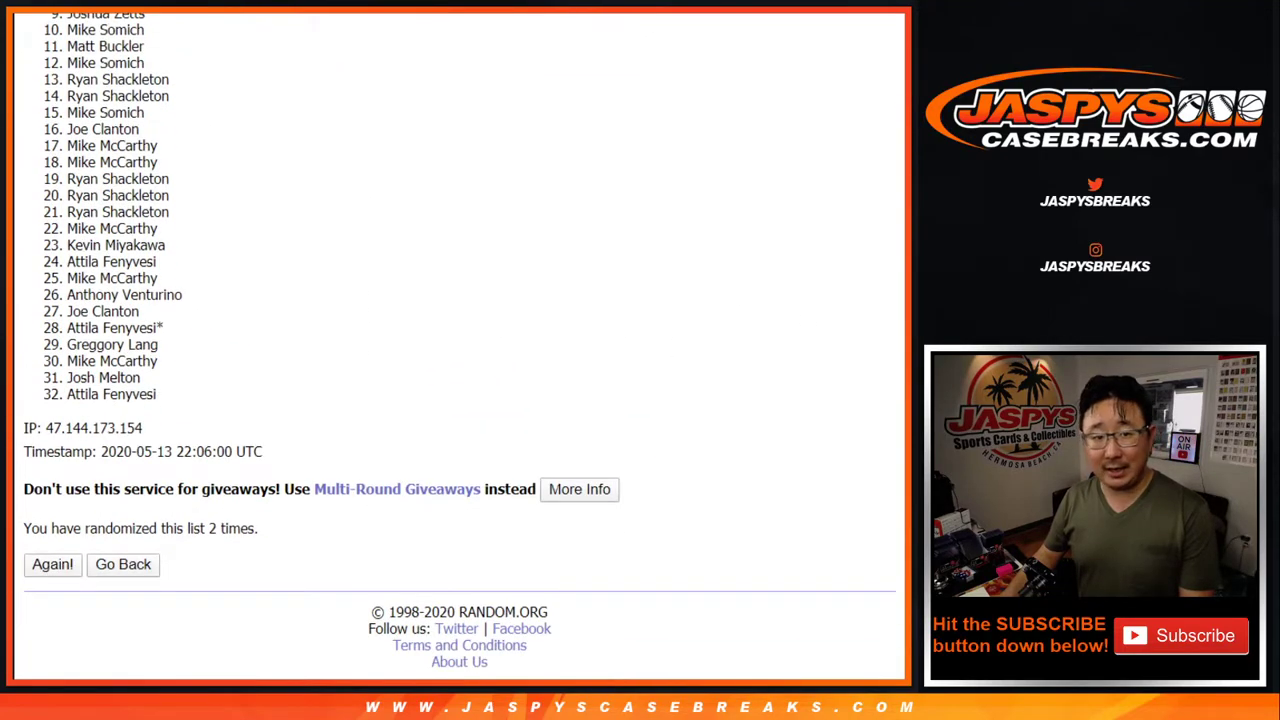
pyautogui.scroll(1, 459, 343)
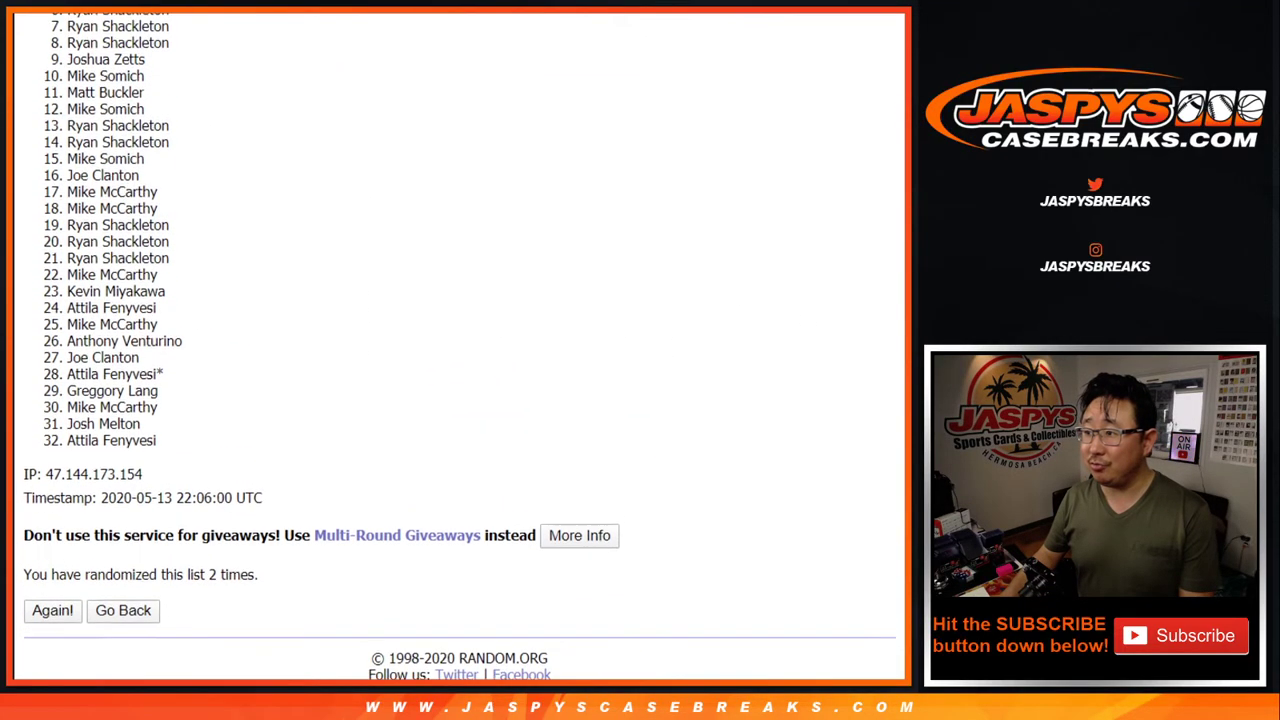
pyautogui.scroll(1, 459, 343)
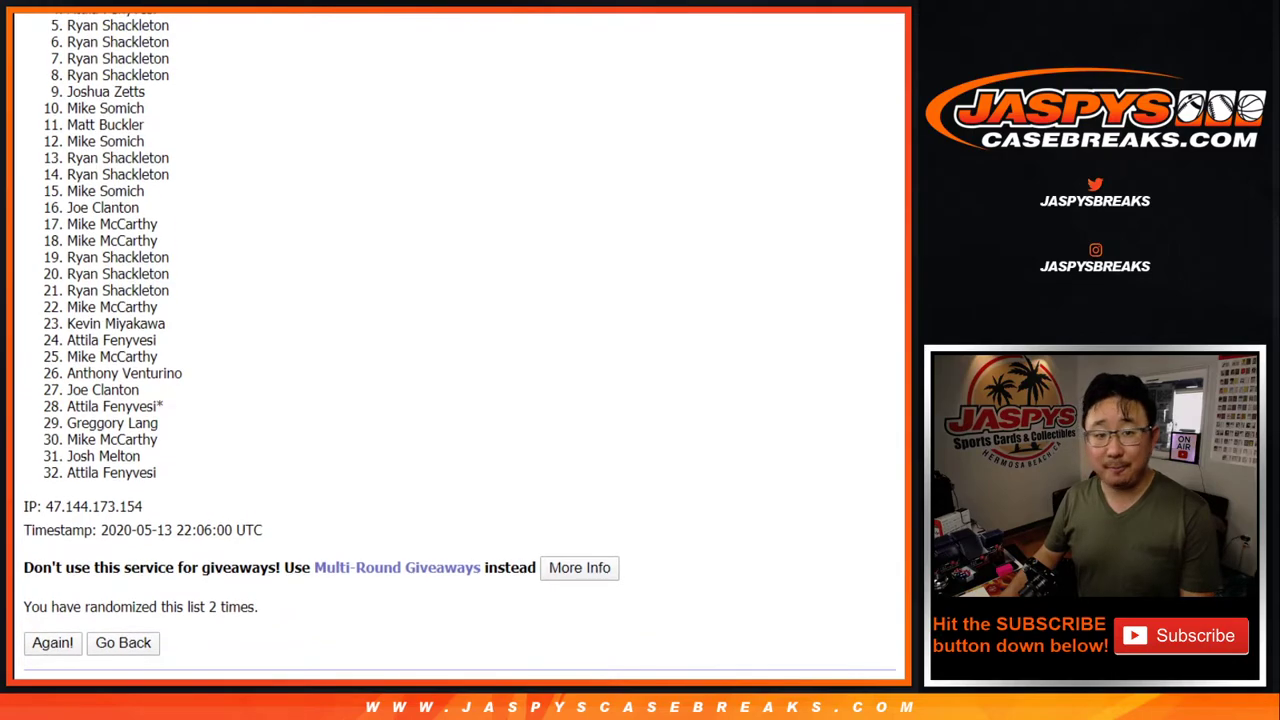
pyautogui.scroll(1, 459, 343)
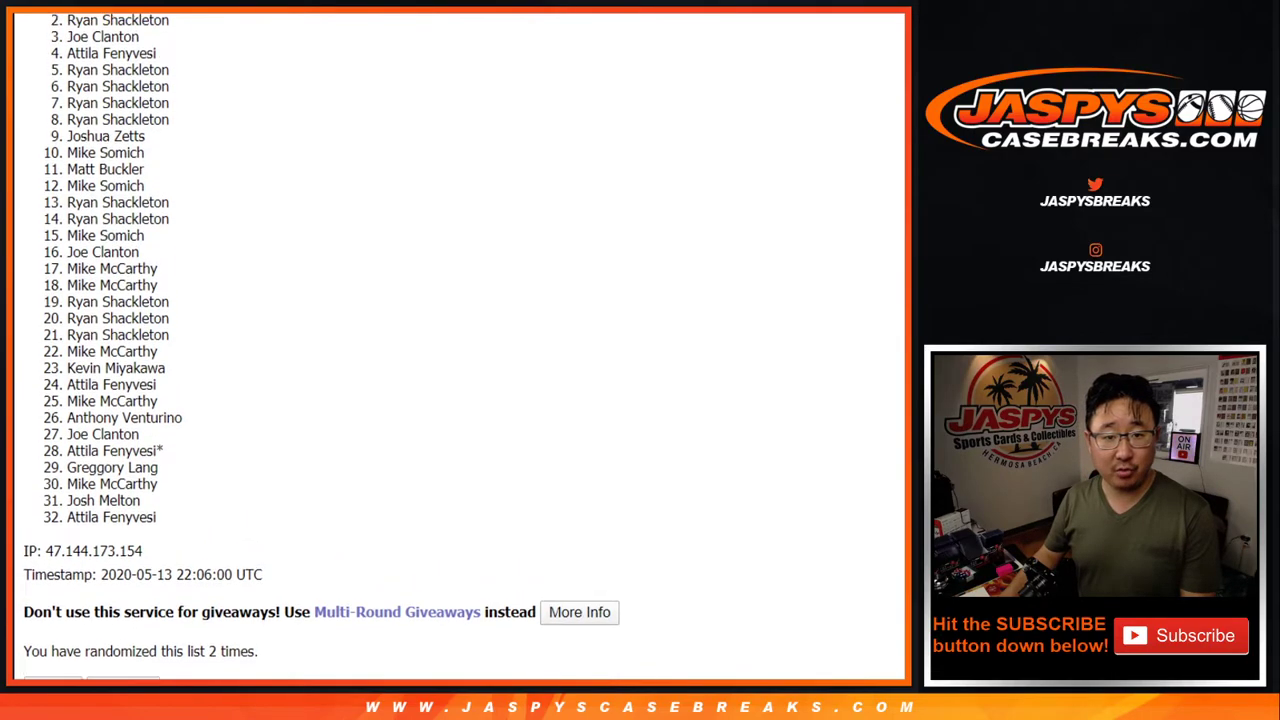
pyautogui.scroll(1, 459, 343)
# - Highlight names 1 through 5 in the randomized results
pyautogui.scroll(3, 214, 149)
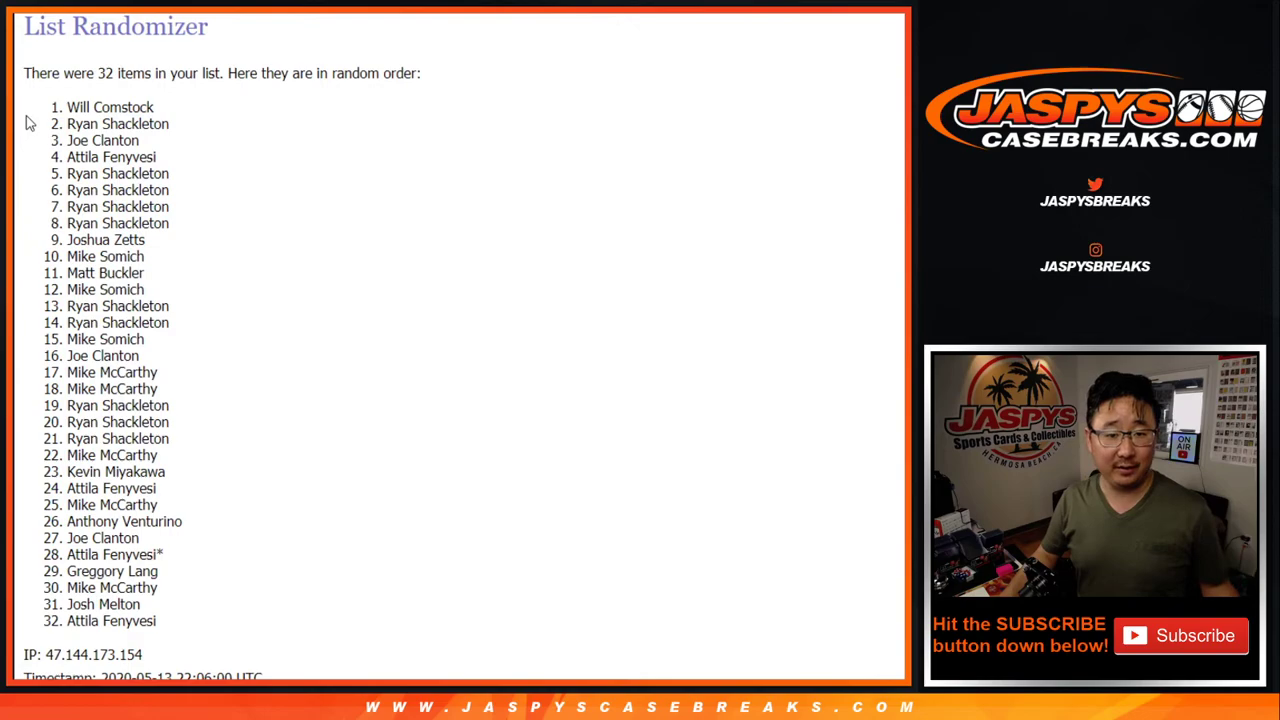
pyautogui.moveTo(67, 107)
pyautogui.mouseDown()
pyautogui.moveTo(180, 170)
pyautogui.moveTo(135, 160)
pyautogui.mouseUp()
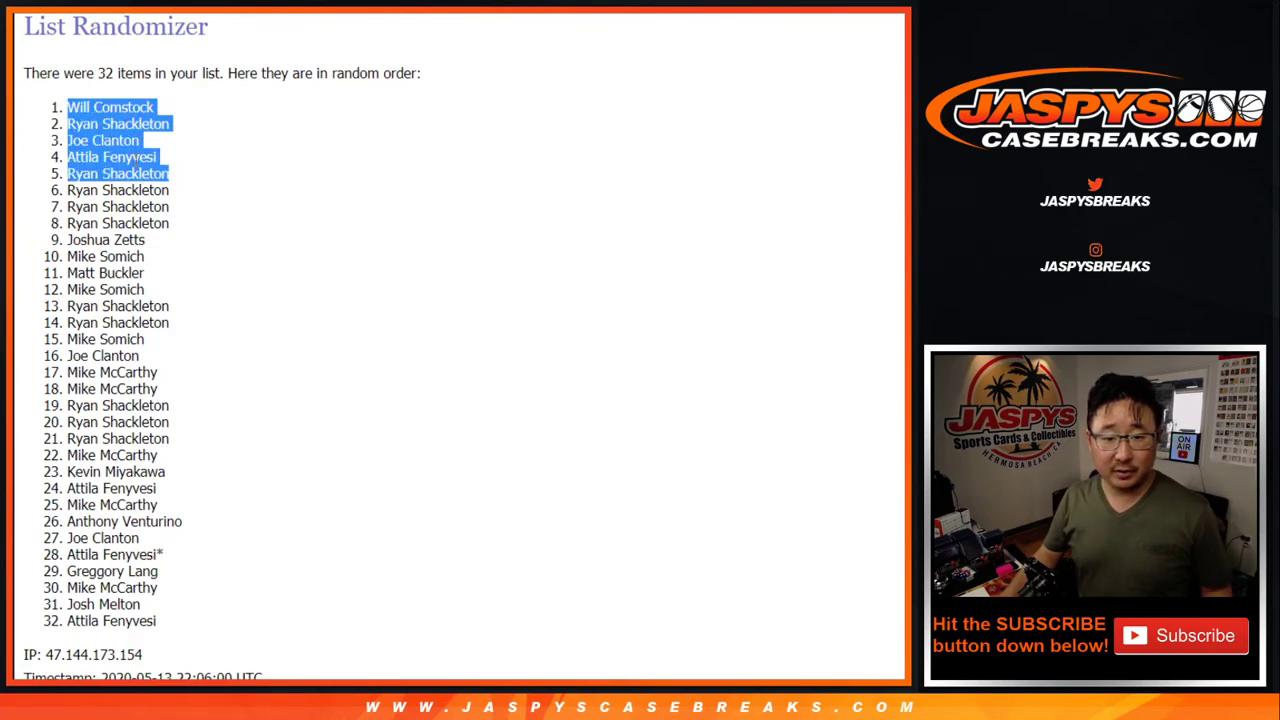